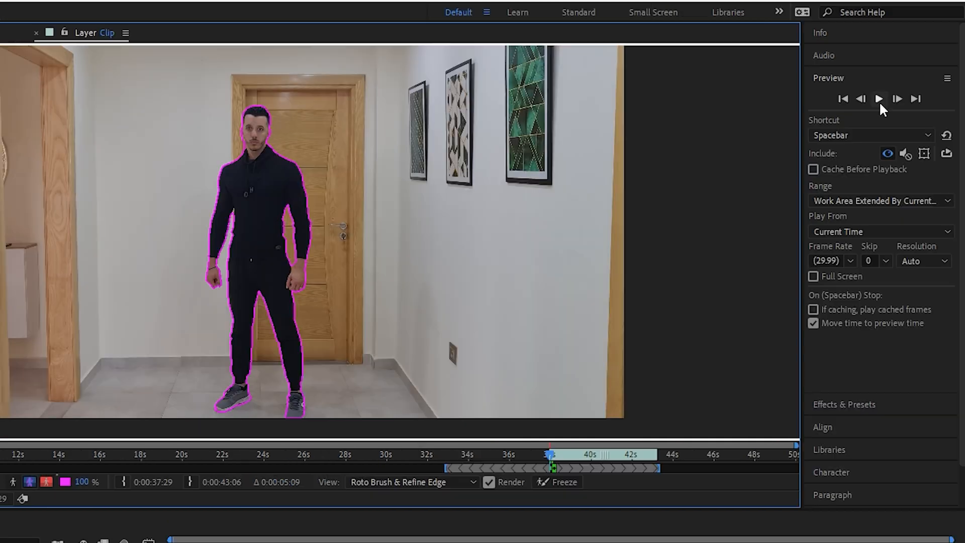
Preview the rotoscoped clip and rename the clip layer above the clean plate as Subject.
left_click(879, 102)
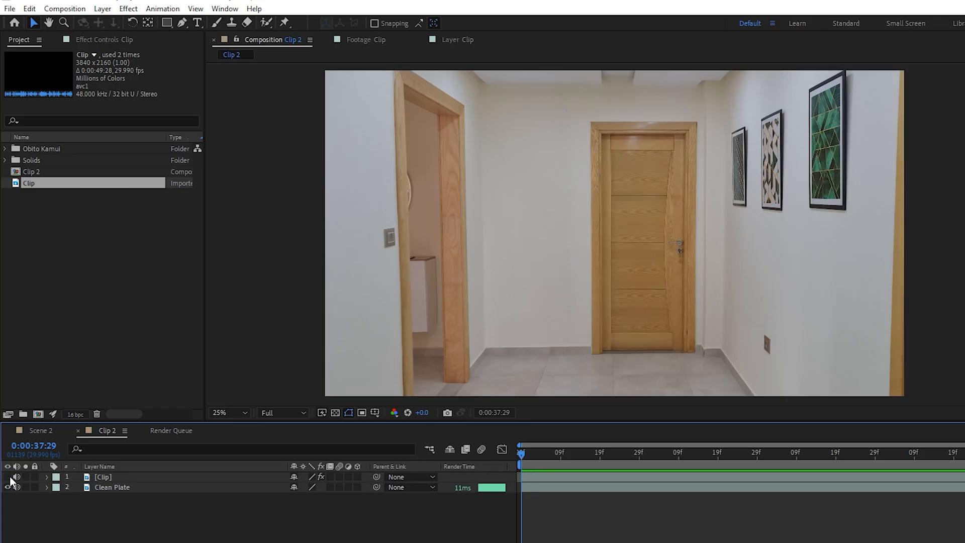
right_click(129, 477)
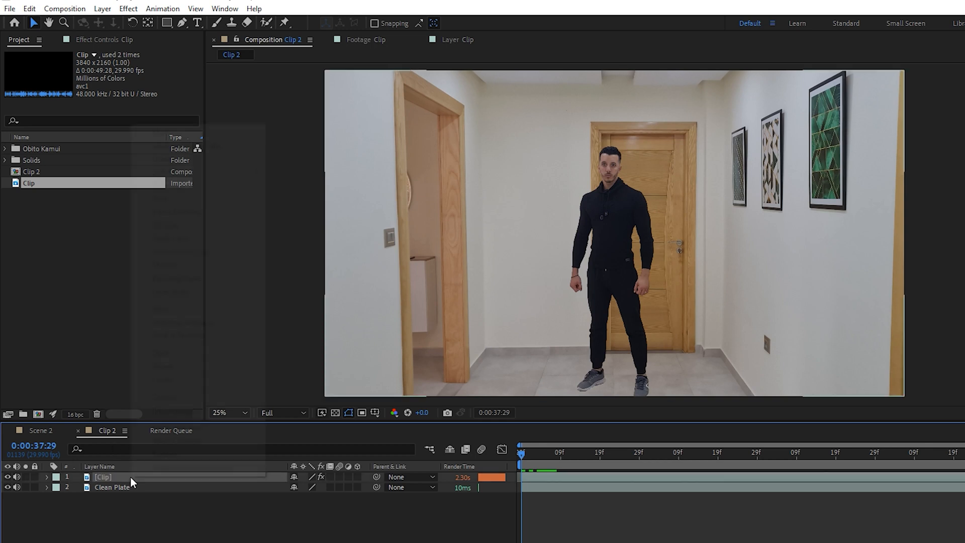
left_click(150, 453)
type("Subject")
left_click(121, 522)
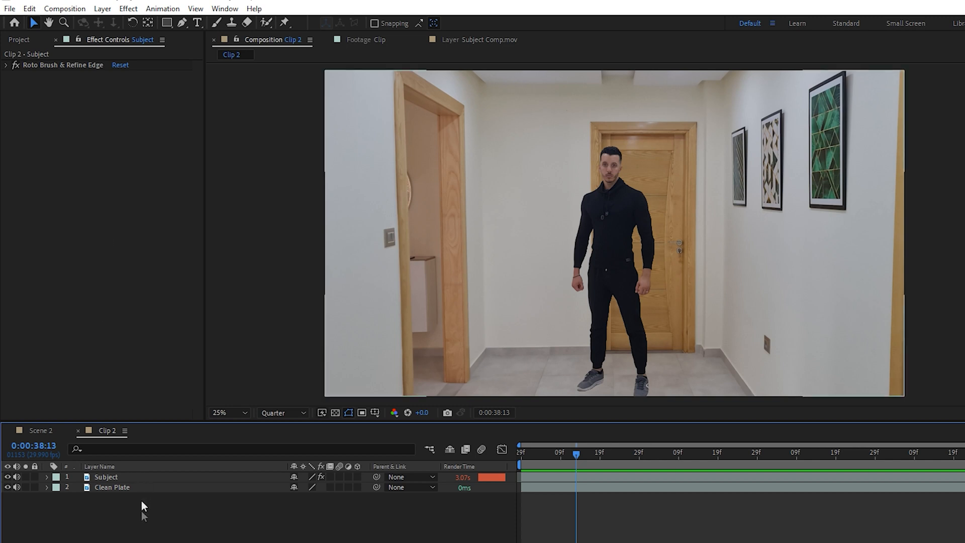
Duplicate the Subject layer and apply Fractal Noise to the copy with contrast 148 and brightness -28.
left_click(141, 476)
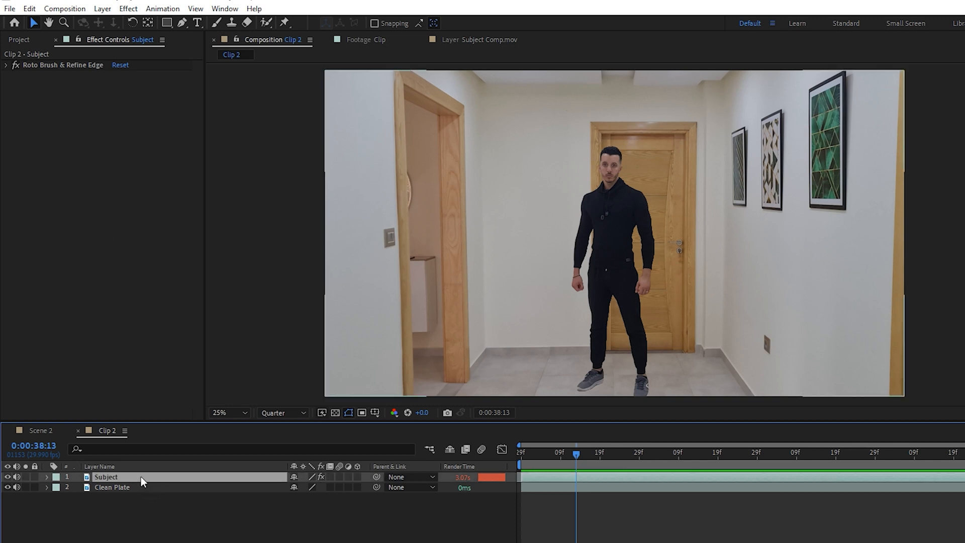
key("ctrl+d")
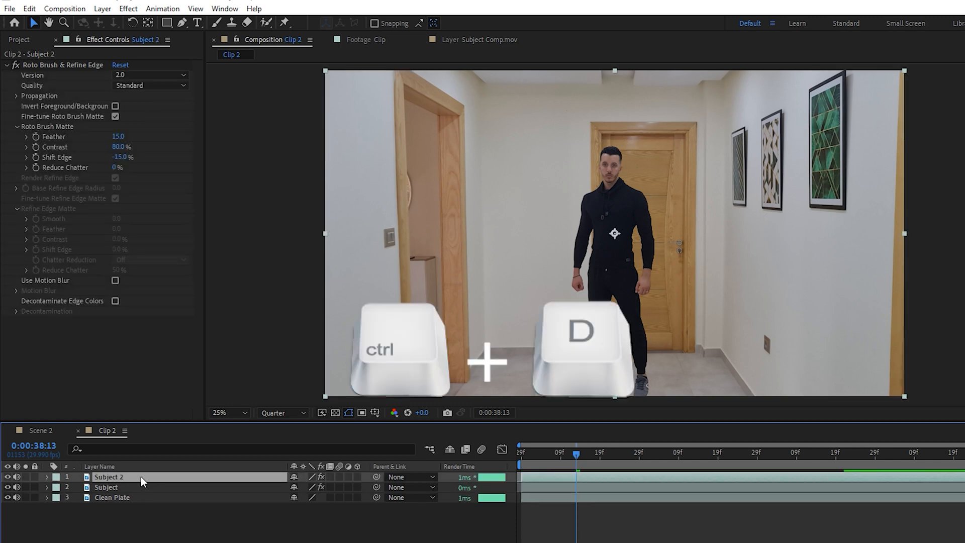
left_click(875, 110)
type("frac")
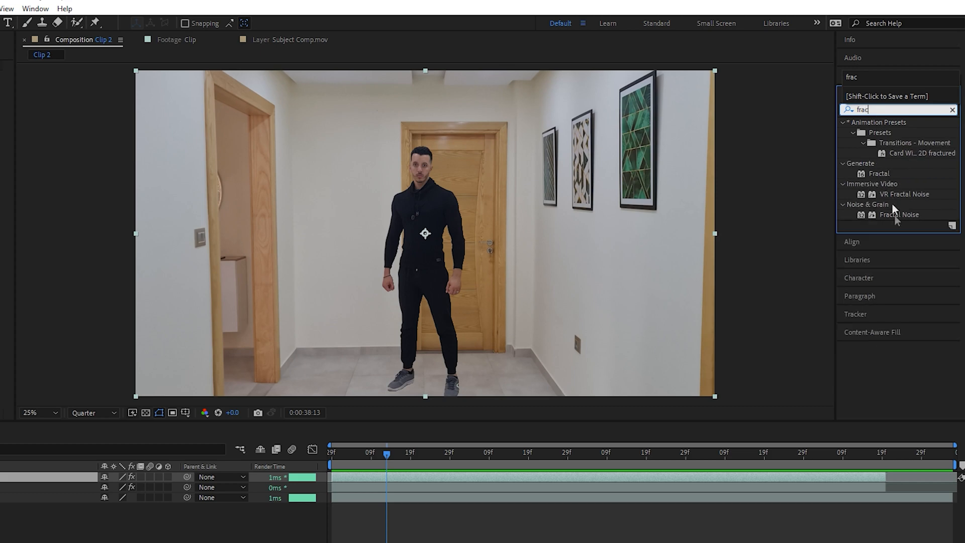
left_click_drag(898, 216, 173, 477)
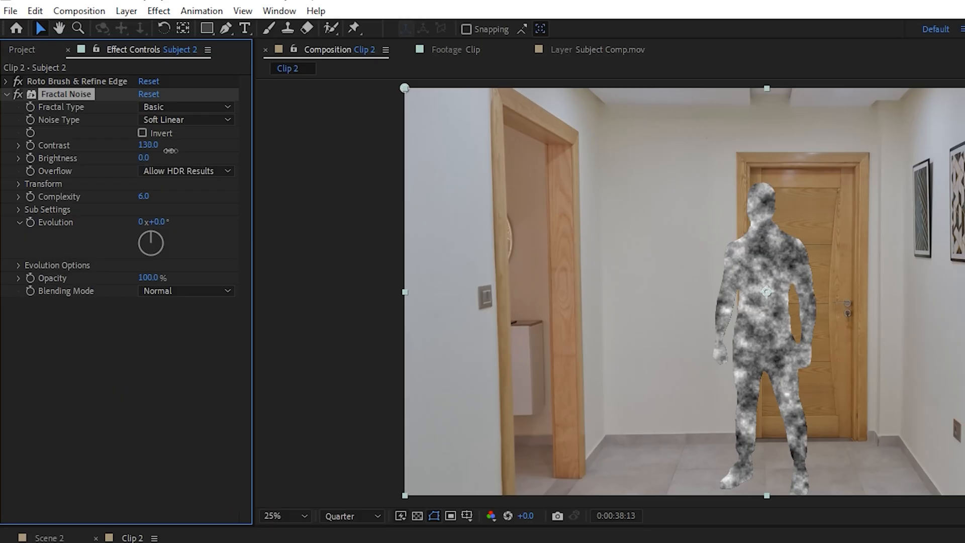
left_click_drag(118, 116, 143, 120)
left_click_drag(144, 160, 134, 164)
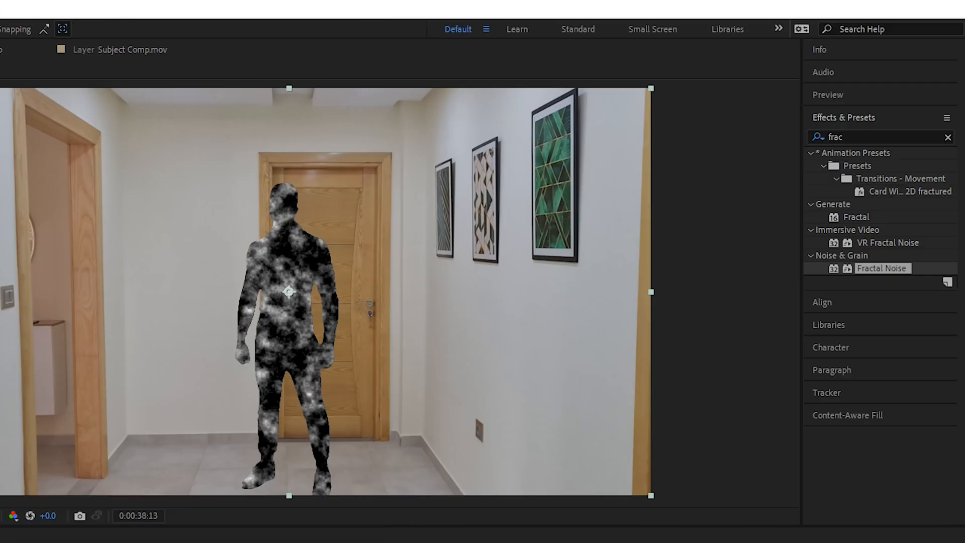
Apply the Tint effect to the duplicated subject layer and map white to the dark brown colour 321401.
left_click(924, 137)
type("tint")
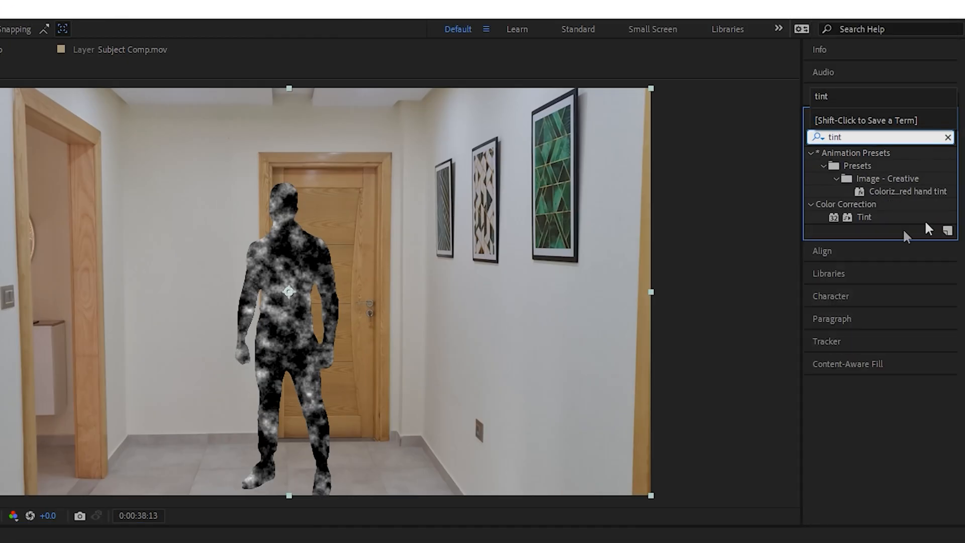
left_click_drag(871, 216, 327, 292)
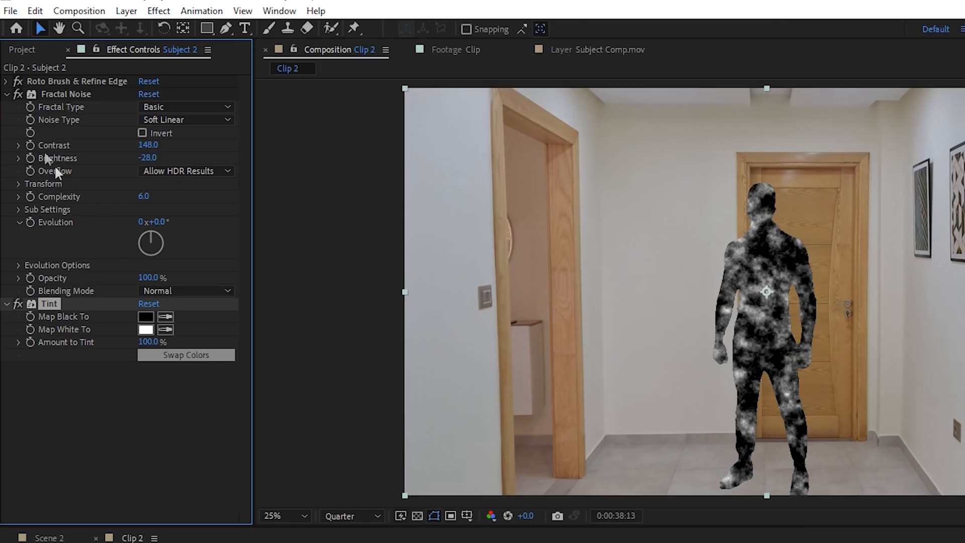
left_click(7, 94)
left_click(146, 132)
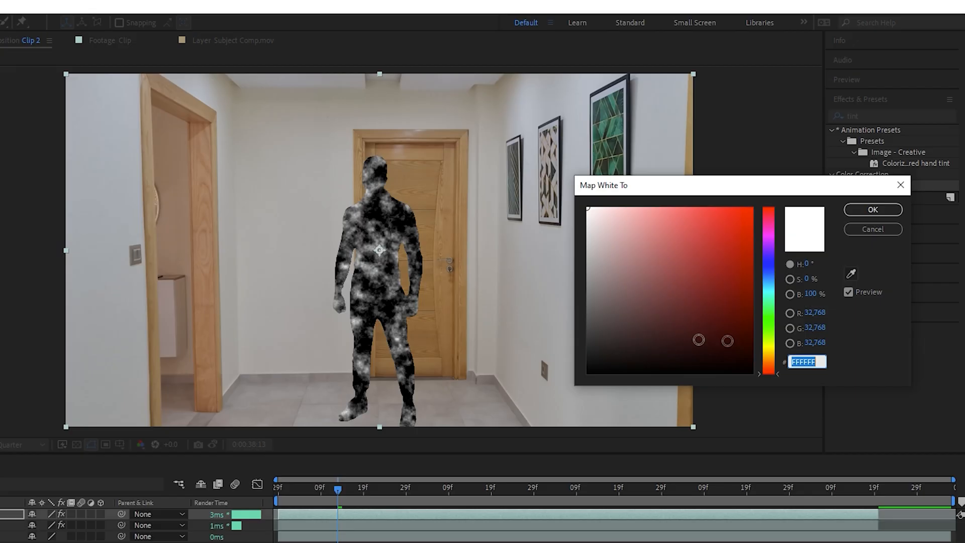
left_click_drag(769, 372, 769, 367)
left_click(734, 341)
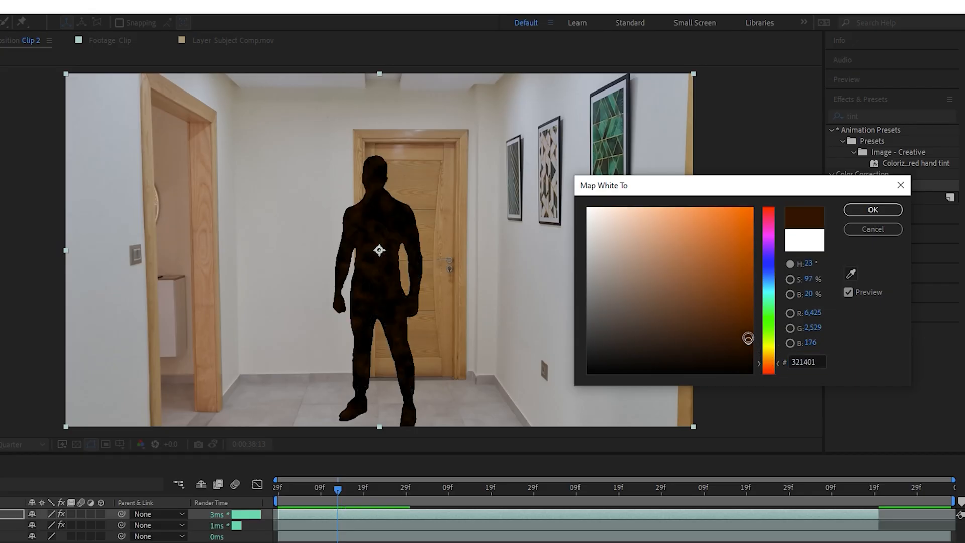
left_click(870, 213)
Apply the Linear Wipe transition effect to the duplicated subject layer.
left_click(924, 116)
key("BackSpace")
type("linear")
left_click(890, 207)
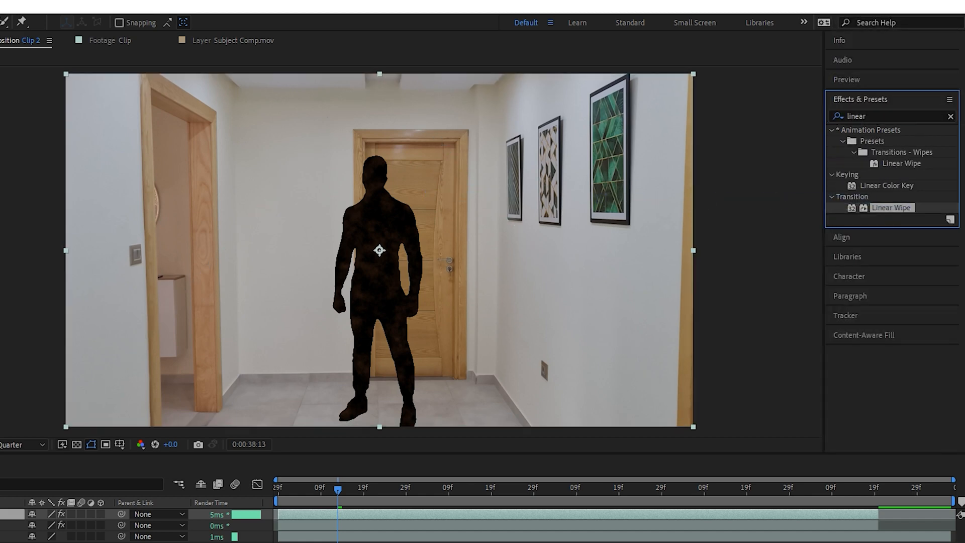
left_click_drag(890, 207, 50, 137)
left_click(5, 82)
Animate the Linear Wipe's Transition Completion on the duplicated layer, starting from 100% at 0:00:39:05 with a second keyframe about two seconds after it.
left_click_drag(597, 450, 662, 453)
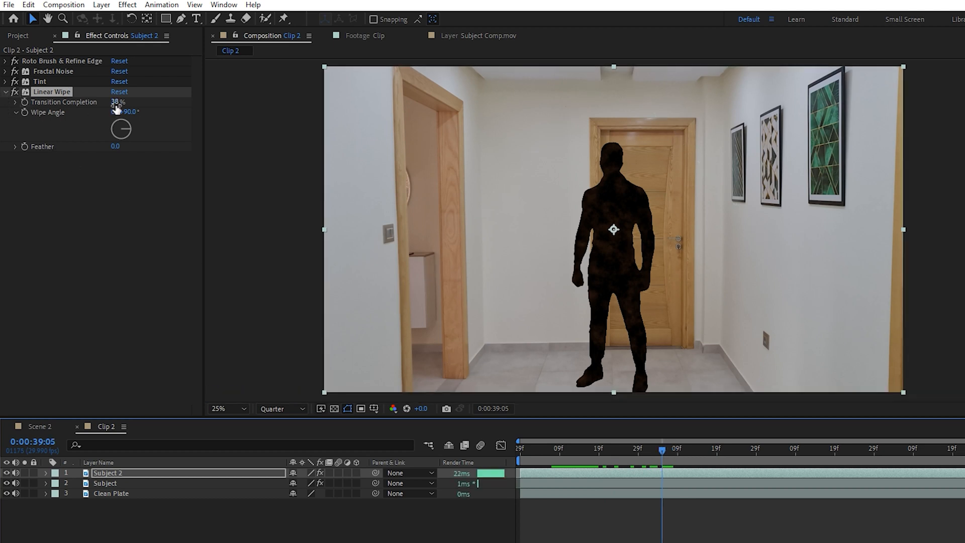
left_click_drag(119, 102, 231, 106)
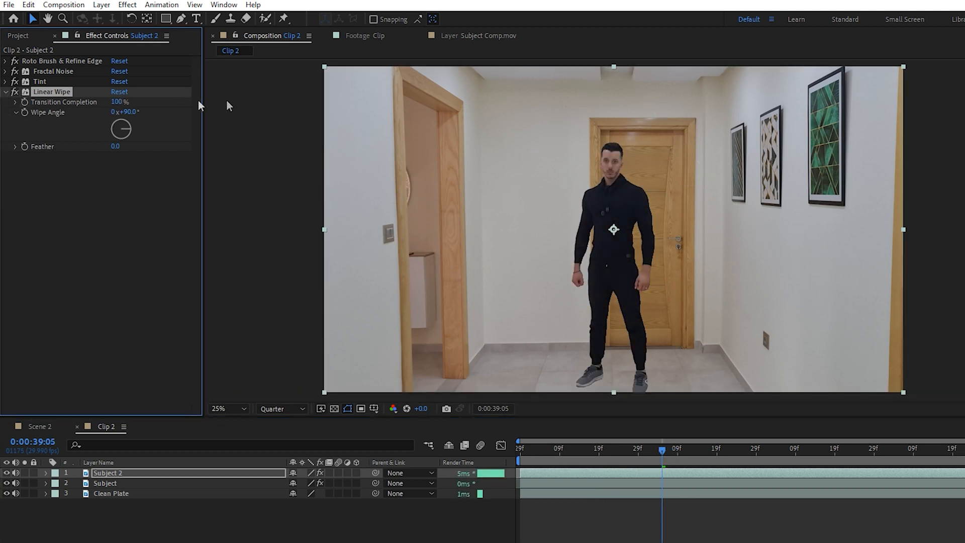
key("u")
left_click_drag(834, 451, 920, 451)
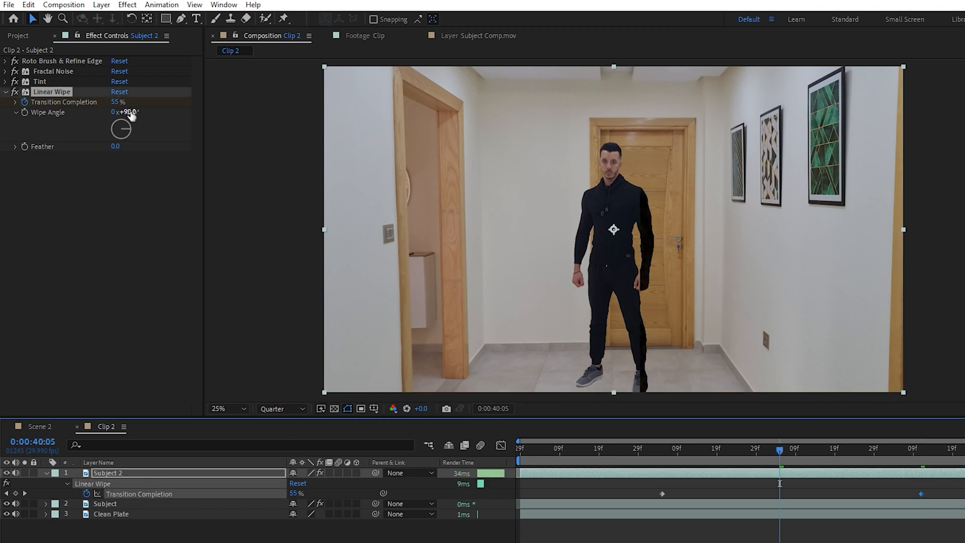
Set the Linear Wipe's angle to 156° and its feather to 18, checking the transition at different times.
left_click_drag(129, 112, 181, 112)
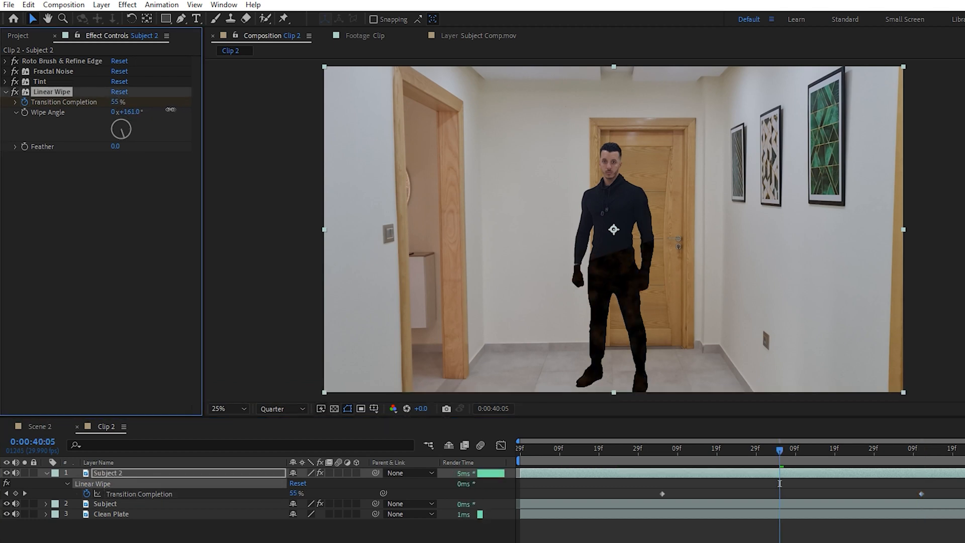
mouse_move(762, 450)
left_mouse_down()
mouse_move(721, 440)
mouse_move(700, 448)
mouse_move(777, 454)
left_mouse_up()
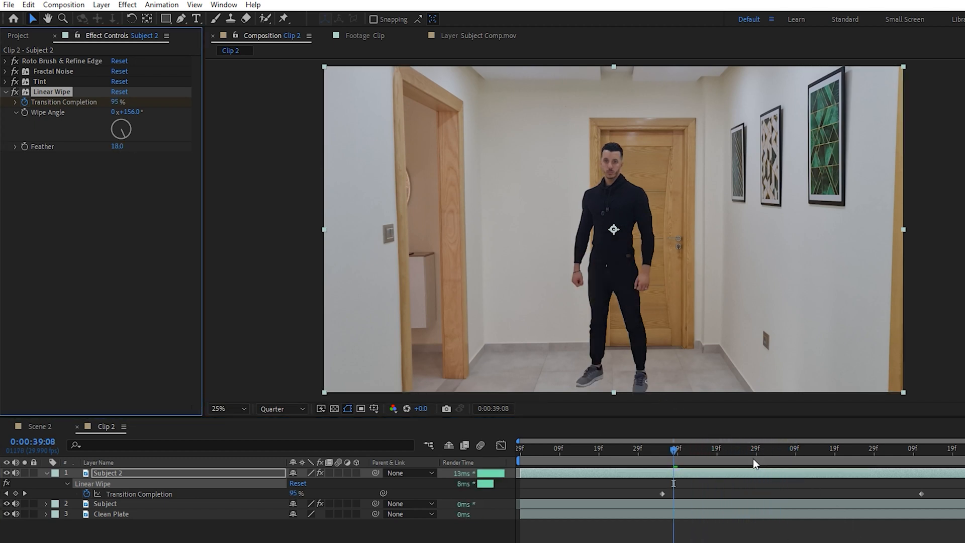
left_click(753, 458)
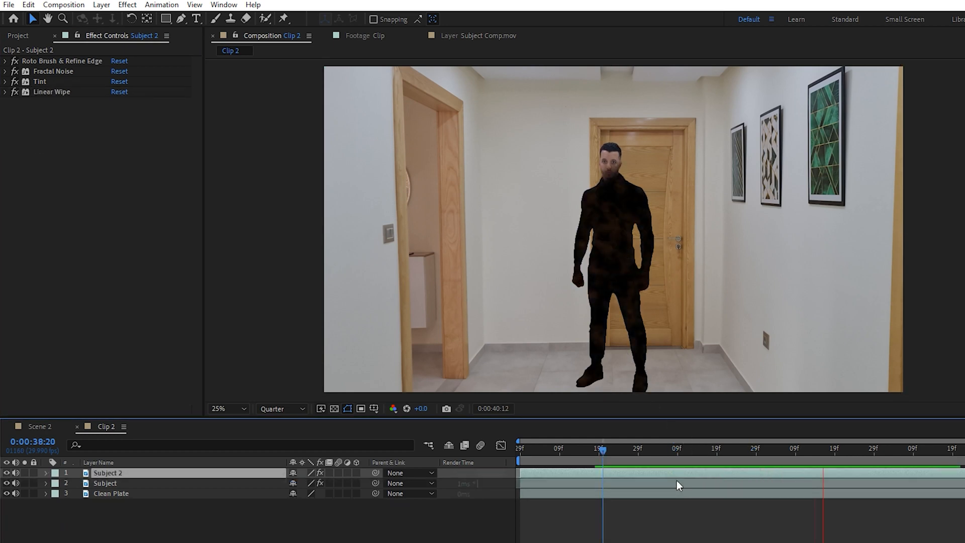
Pre-compose the two subject layers into a new composition named Subject Comp.
left_click(150, 481, "ctrl")
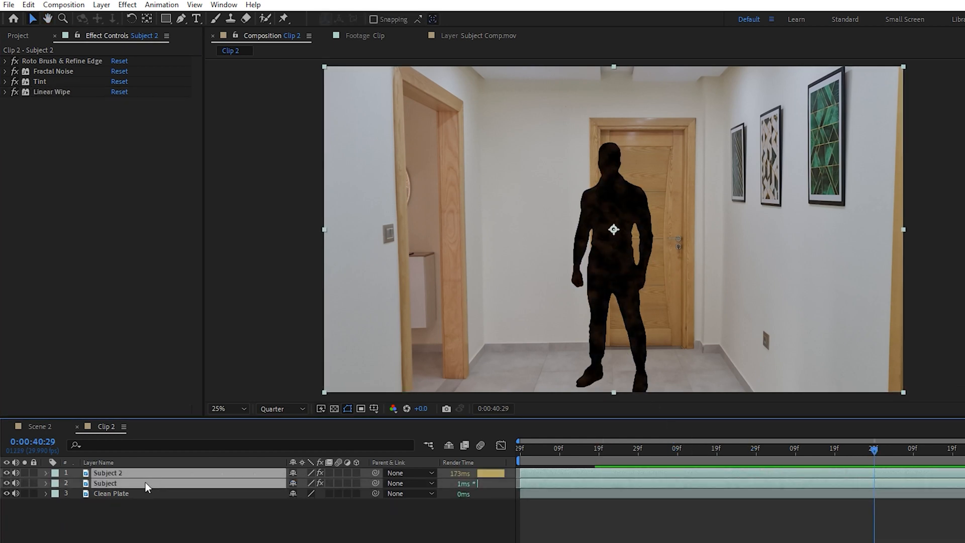
right_click(146, 482)
left_click(191, 417)
type("Subject Comp")
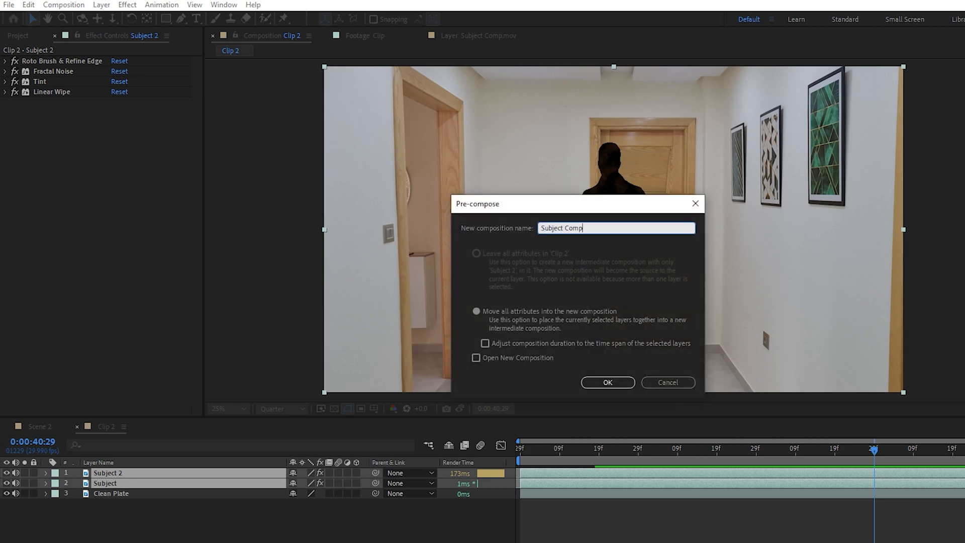
key("Return")
Apply the Shatter effect to the Subject Comp layer and set its view to Rendered.
type("shatt")
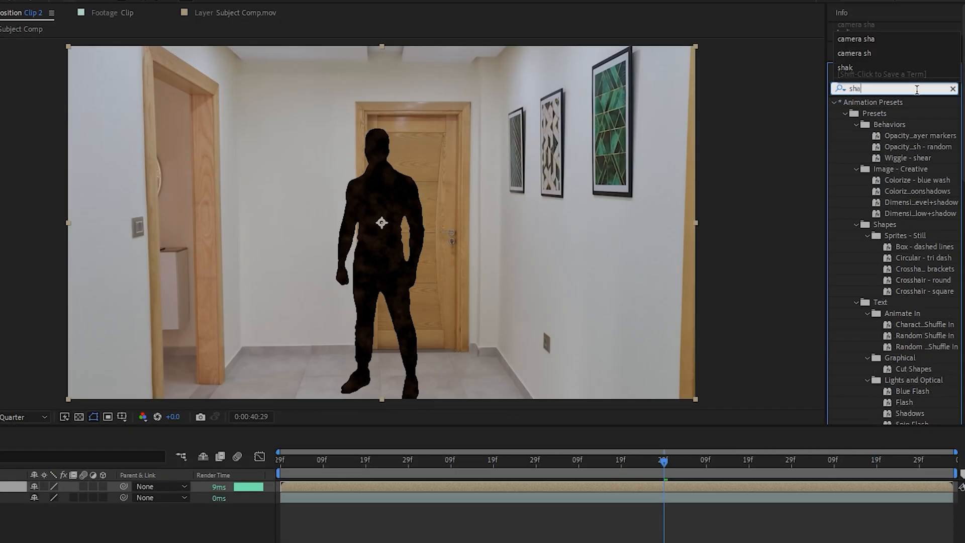
double_click(874, 114)
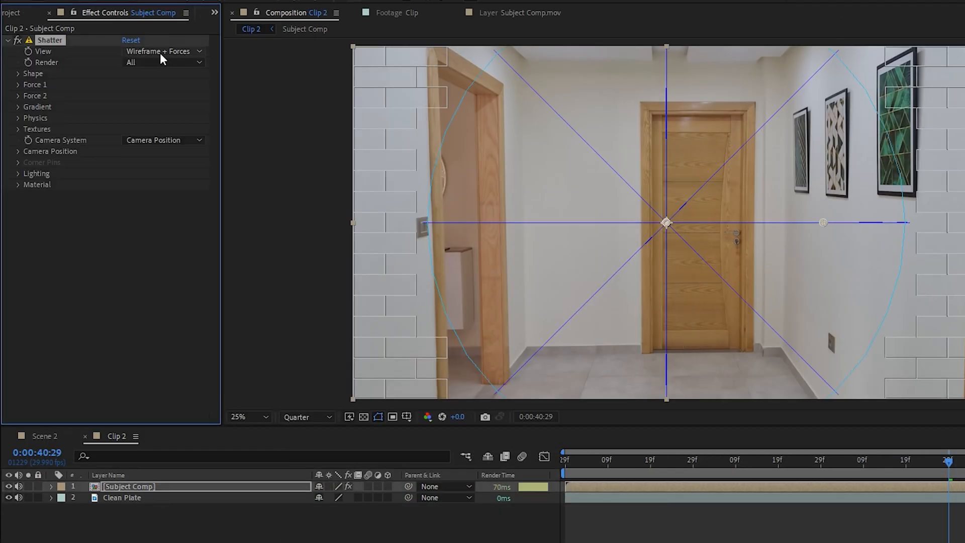
left_click(160, 53)
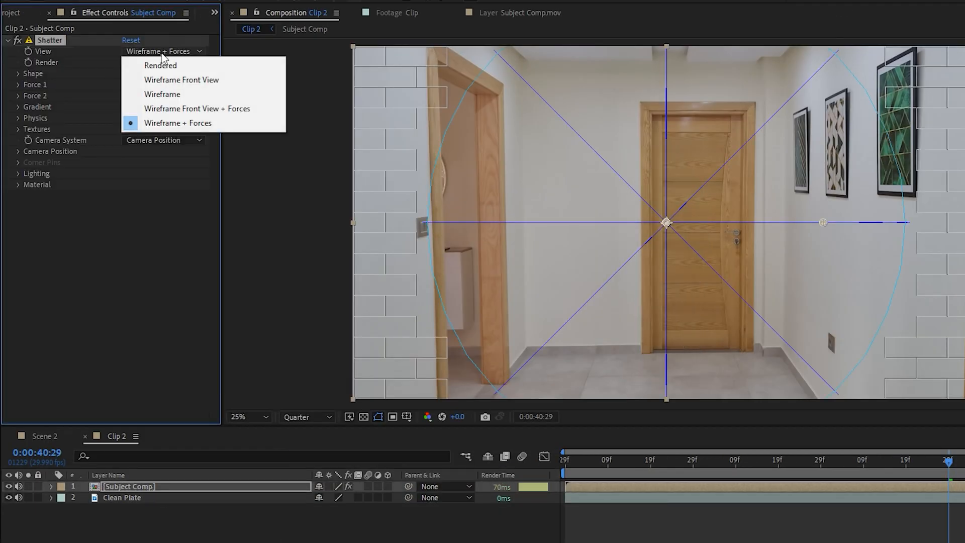
left_click(164, 62)
Set the Shatter shape to the Glass pattern with 200 repetitions and an extrusion depth of 0.
left_click(18, 74)
left_click(164, 84)
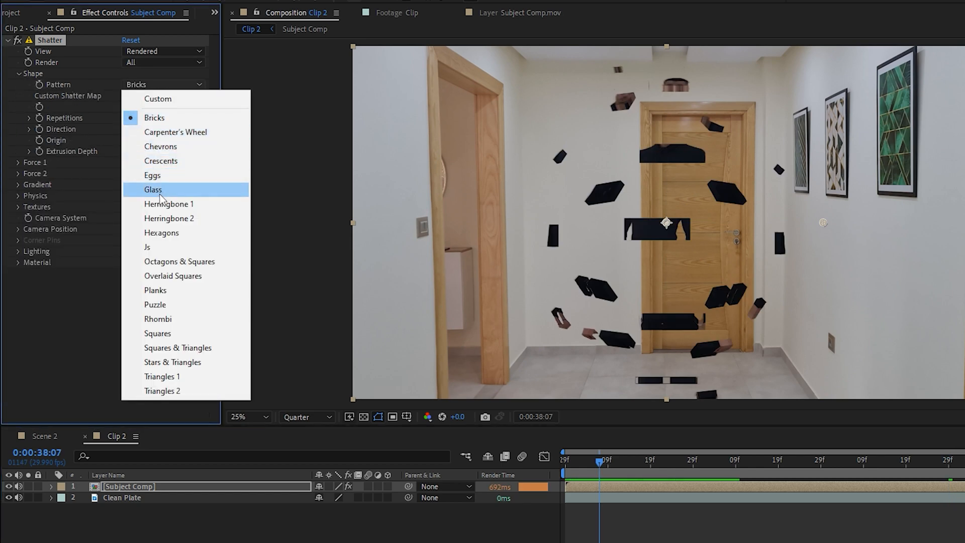
left_click(161, 191)
left_click(134, 118)
key("Tab")
key("Tab")
key("Tab")
key("Tab")
key("Tab")
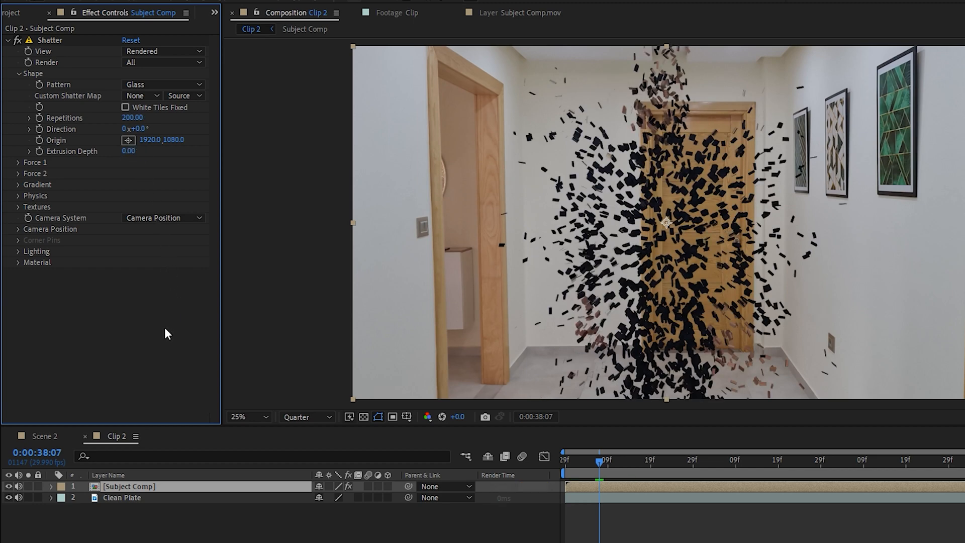
Position Shatter's Force 1 on the man's foot at 2096, 2088, with radius 0.15 and strength 0.20.
left_click(18, 162)
left_click_drag(599, 460, 565, 459)
left_click(128, 174)
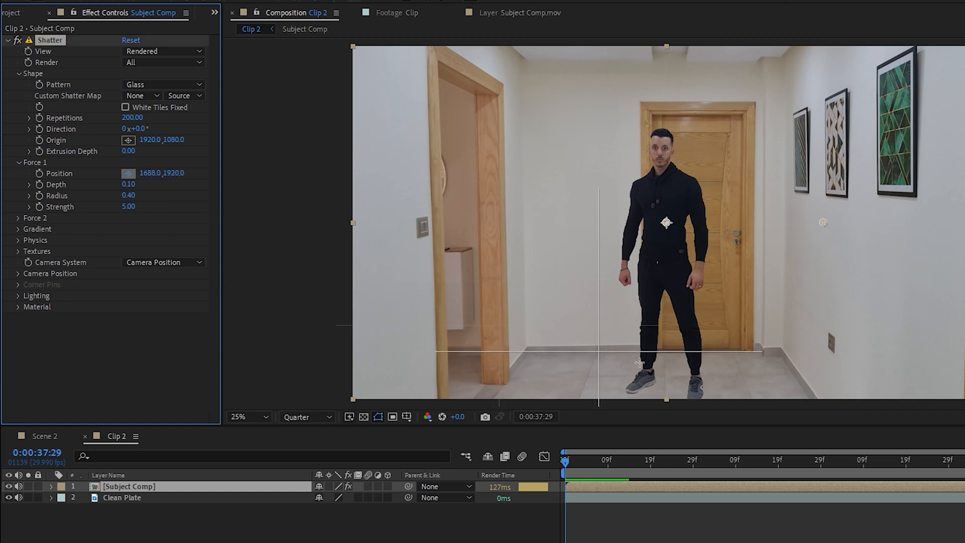
left_click(694, 387)
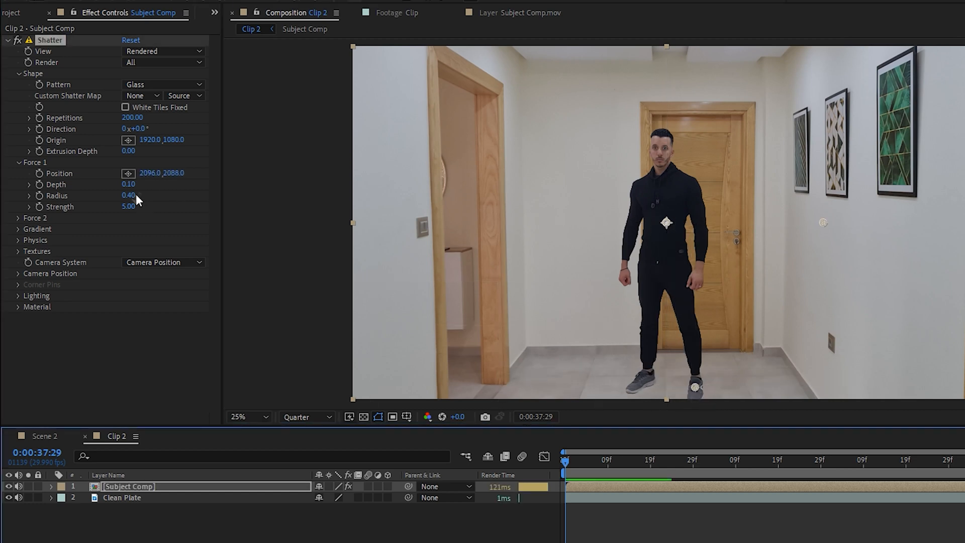
left_click_drag(132, 199, 137, 197)
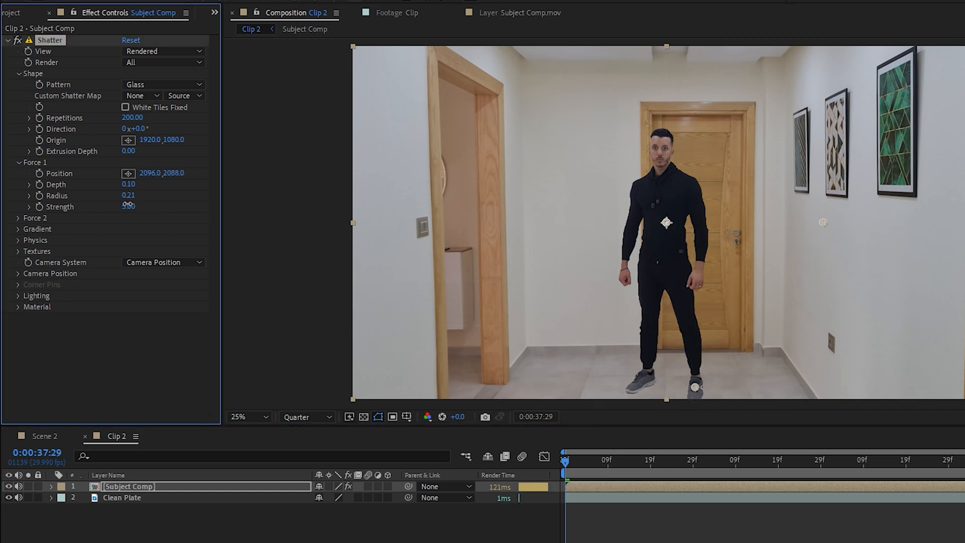
left_click(127, 206)
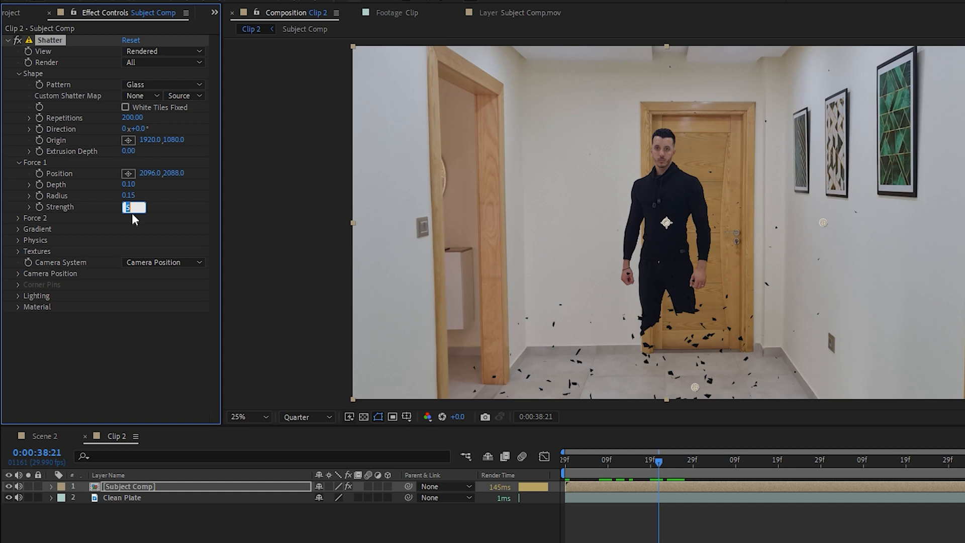
left_click(173, 377)
Set the Shatter physics to rotation speed 1.00, randomness 1.00 and viscosity 0.20.
left_click(18, 240)
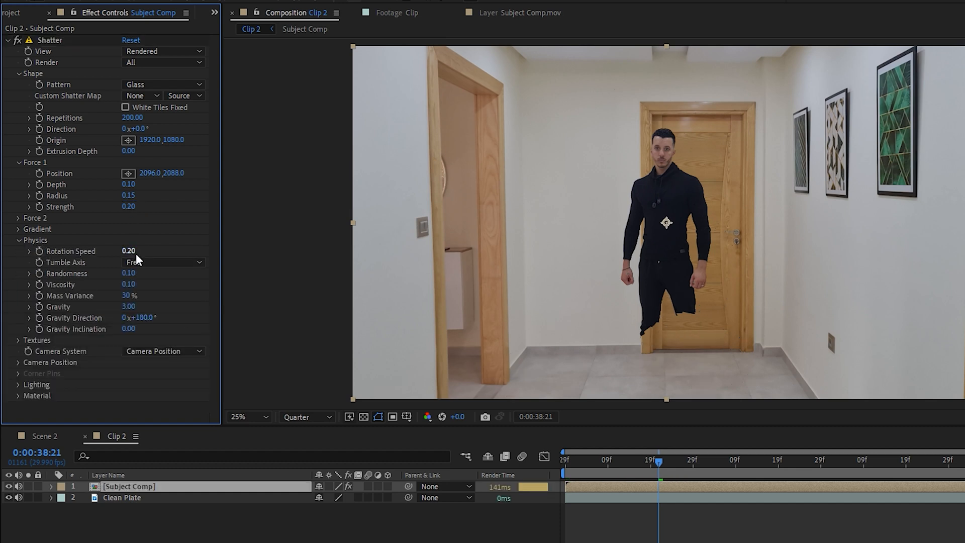
left_click_drag(134, 252, 303, 256)
left_click_drag(131, 273, 390, 286)
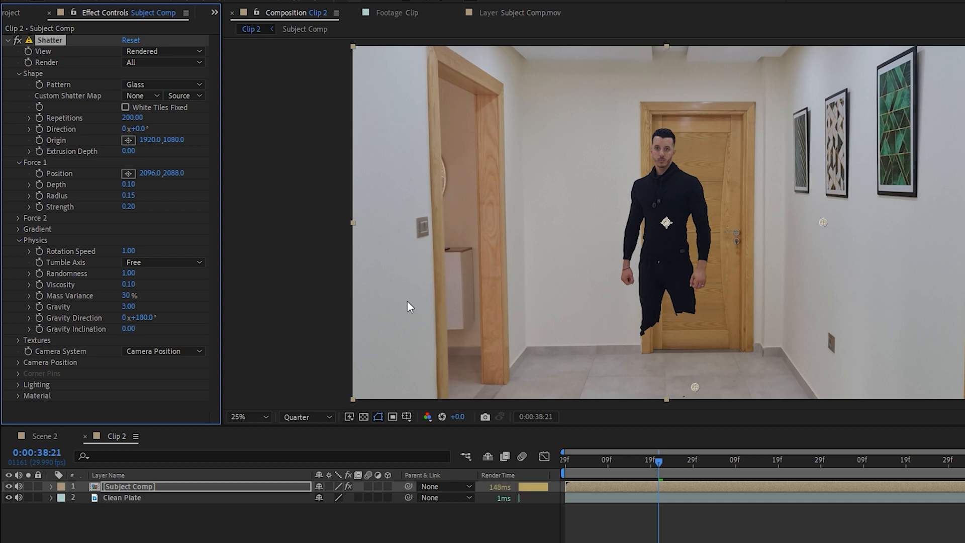
type("0.2")
key("Return")
Set the Shatter gravity to 0.20, with a gravity direction of 0° and a gravity inclination of 50.
left_click(130, 306)
type("0")
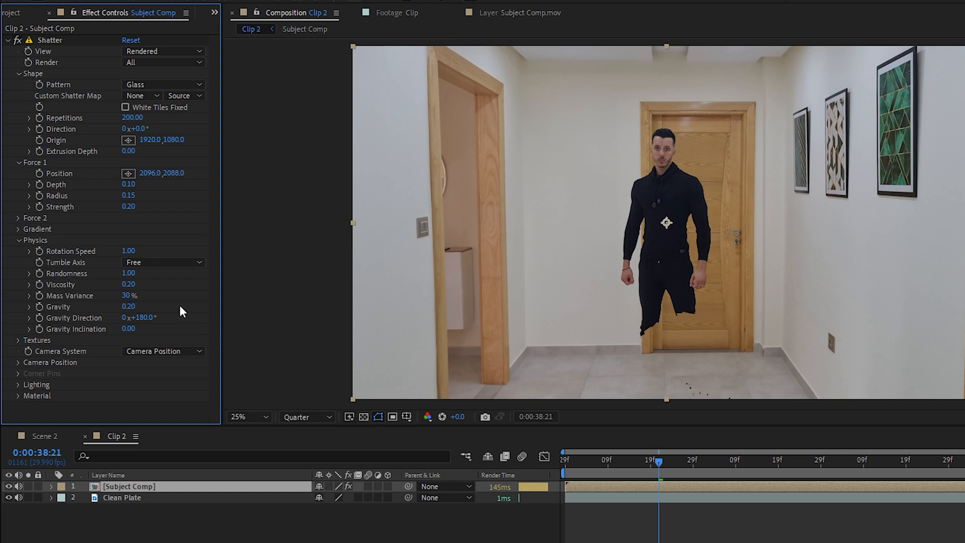
left_click(147, 317)
type("0")
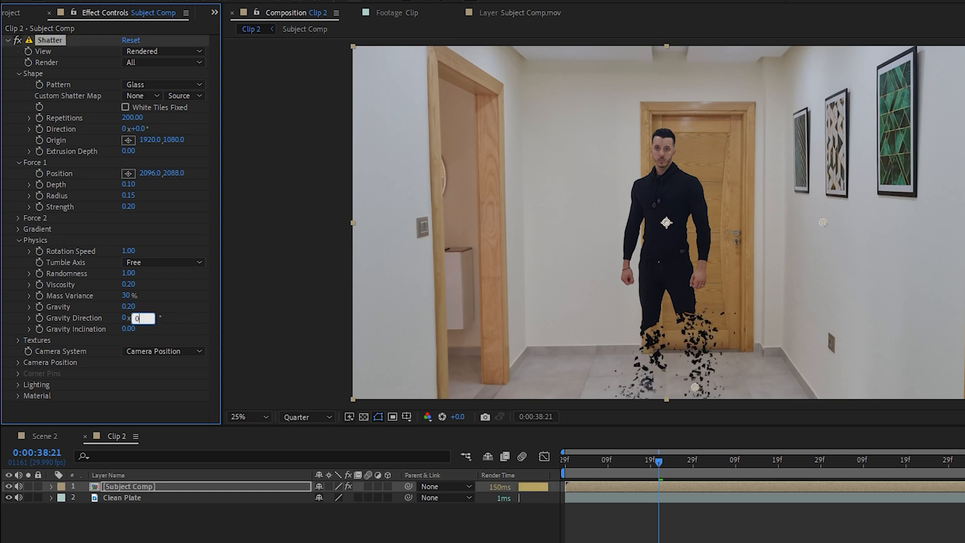
left_click(193, 328)
left_click(128, 328)
left_click(177, 330)
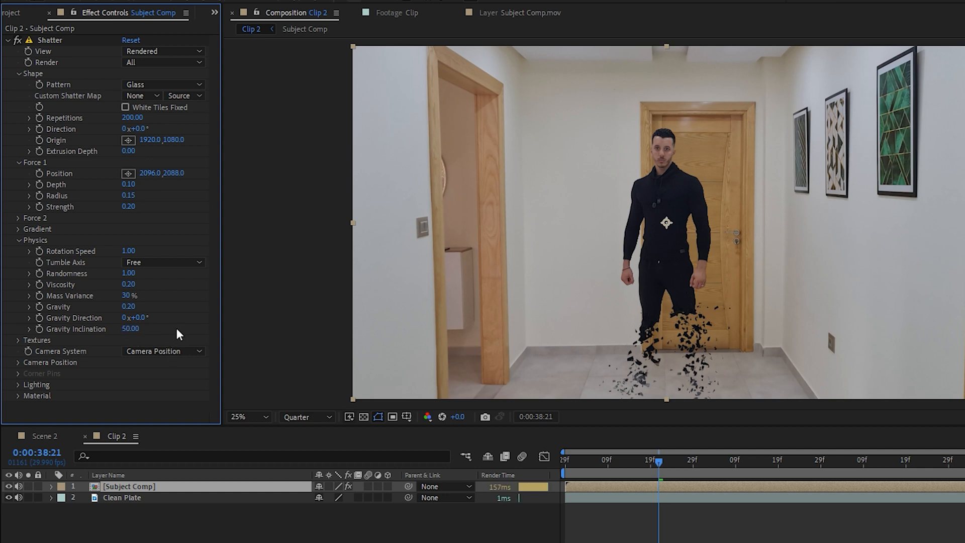
Start keyframes for Shatter's Force 1 position and radius, viscosity and gravity at 0:00:39:05, and move Force 1 to the man's head at 0:00:40:18.
key("space")
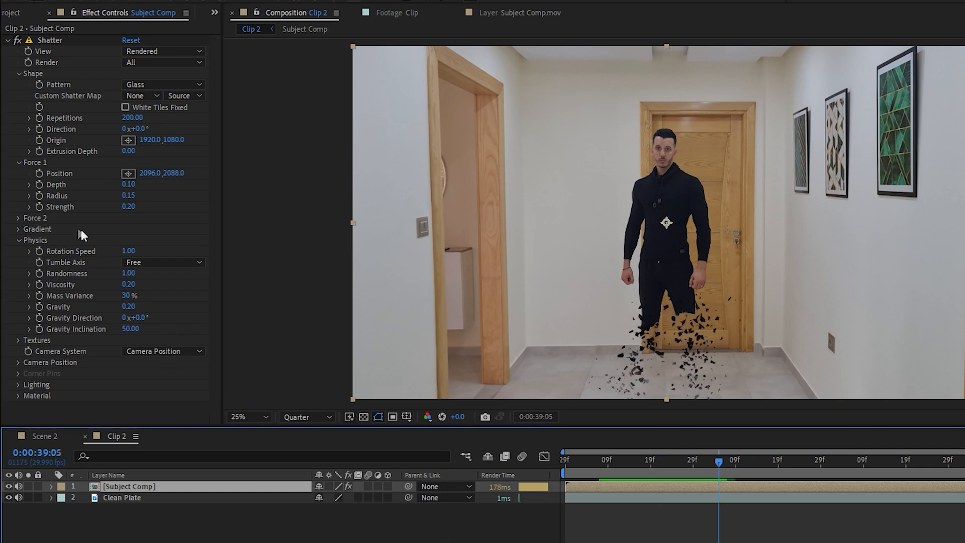
left_click(39, 174)
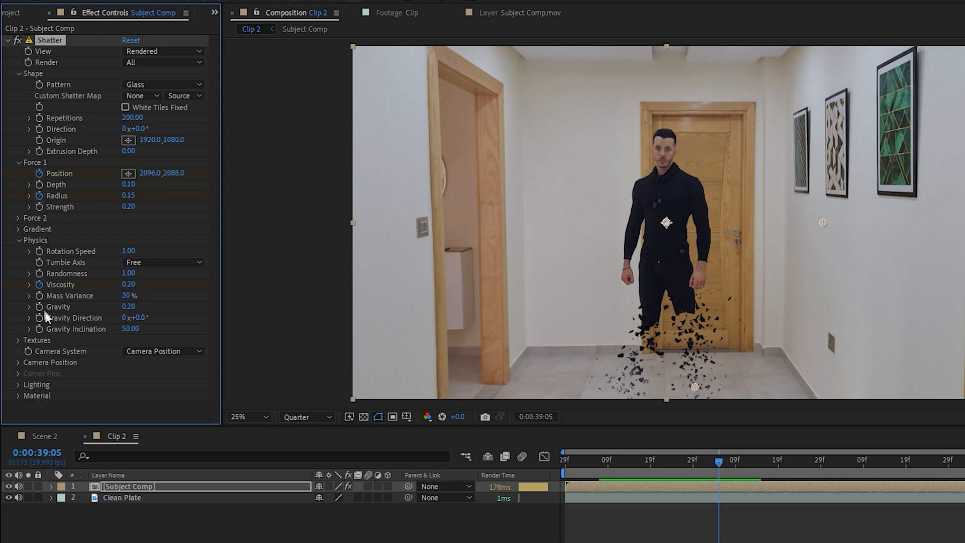
left_click_drag(718, 461, 900, 472)
left_click(129, 175)
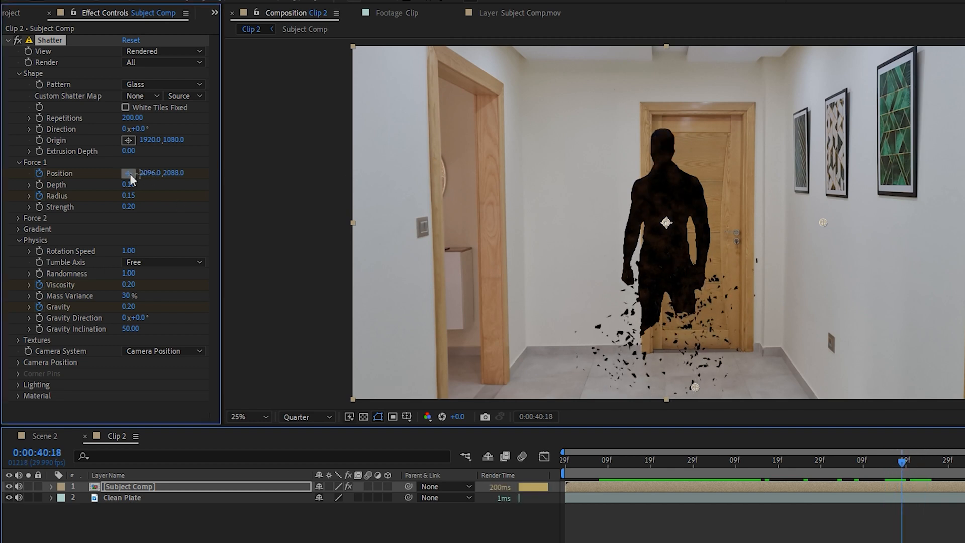
left_click(656, 145)
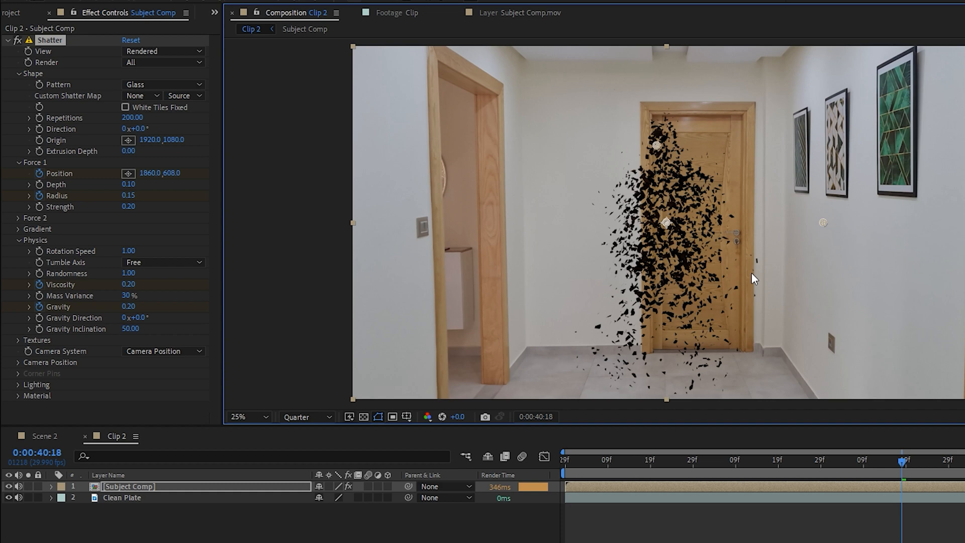
Keyframe the Force 1 radius at 0.31, viscosity at 0.00 and gravity at 0.60 at 0:00:40:18.
left_click_drag(129, 196, 148, 196)
left_click_drag(130, 288, 99, 285)
left_click(142, 307)
type("0.6")
left_click(174, 407)
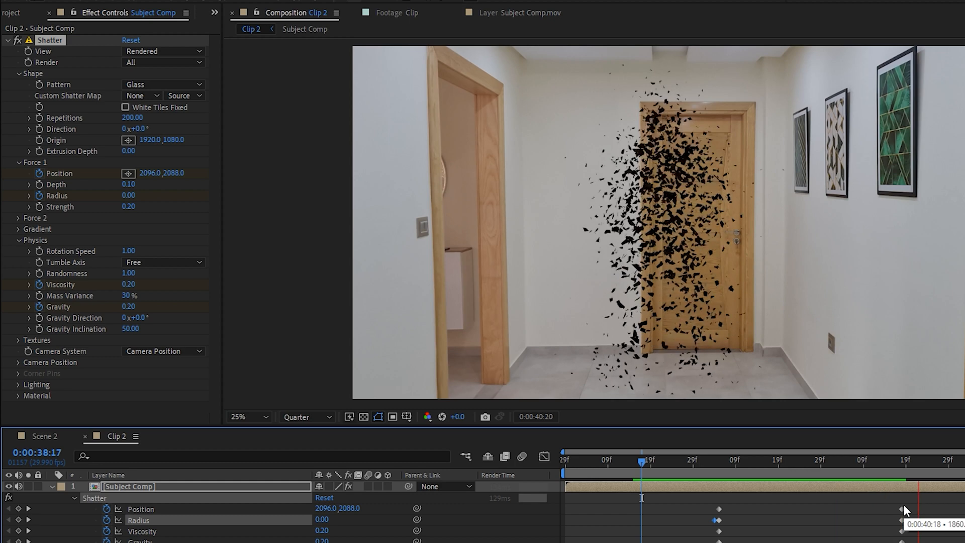
Add a Force 1 radius keyframe of 0.00 at 0:00:39:04, one frame before the first Shatter keyframes.
key("u")
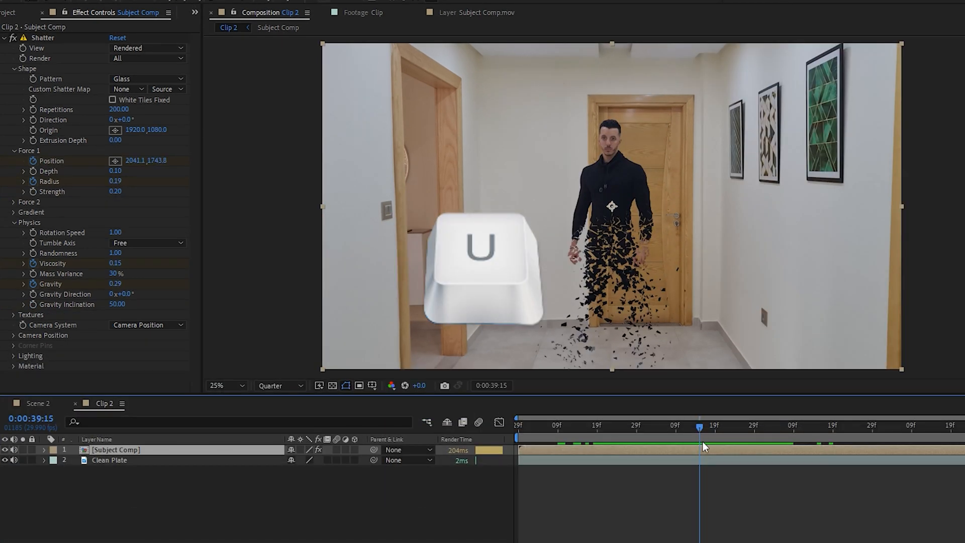
left_click_drag(700, 427, 660, 432)
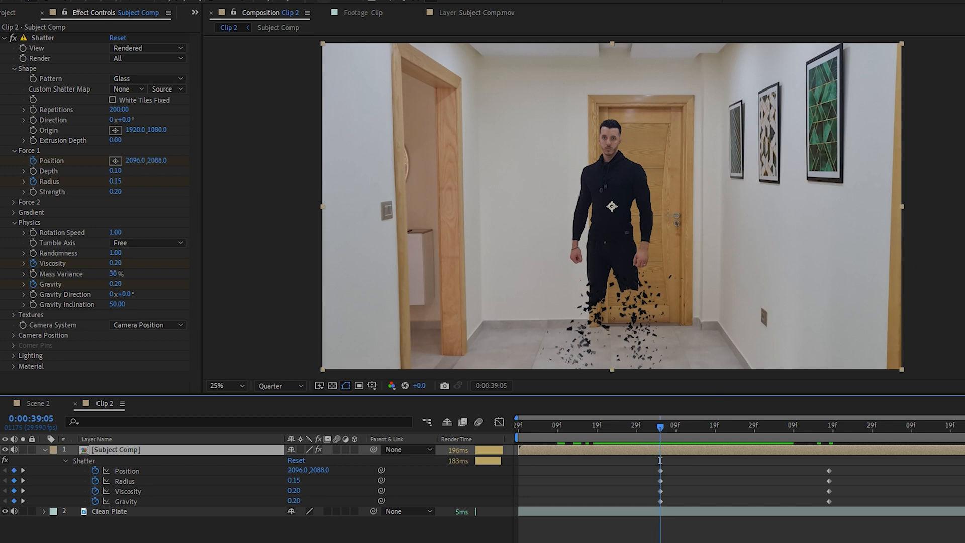
key("Page_Up")
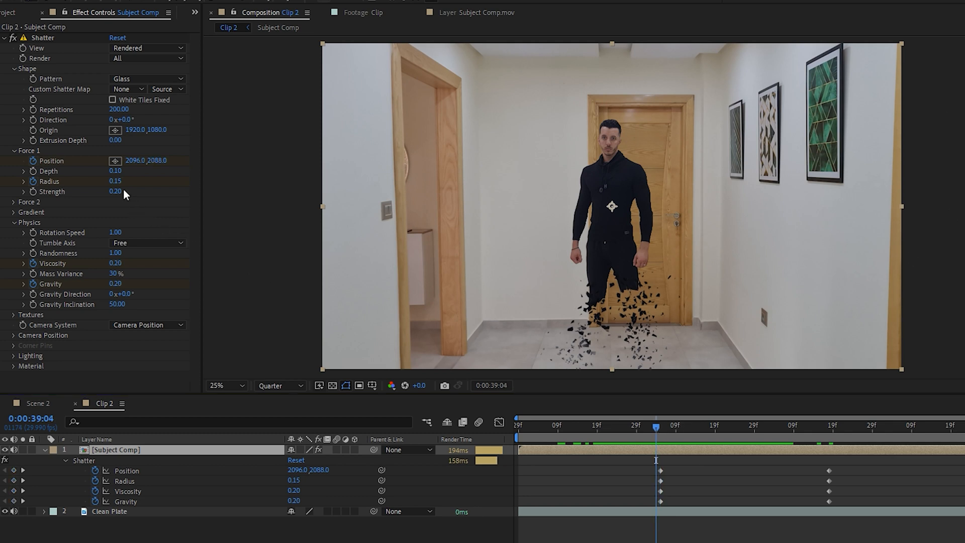
left_click_drag(122, 183, 87, 188)
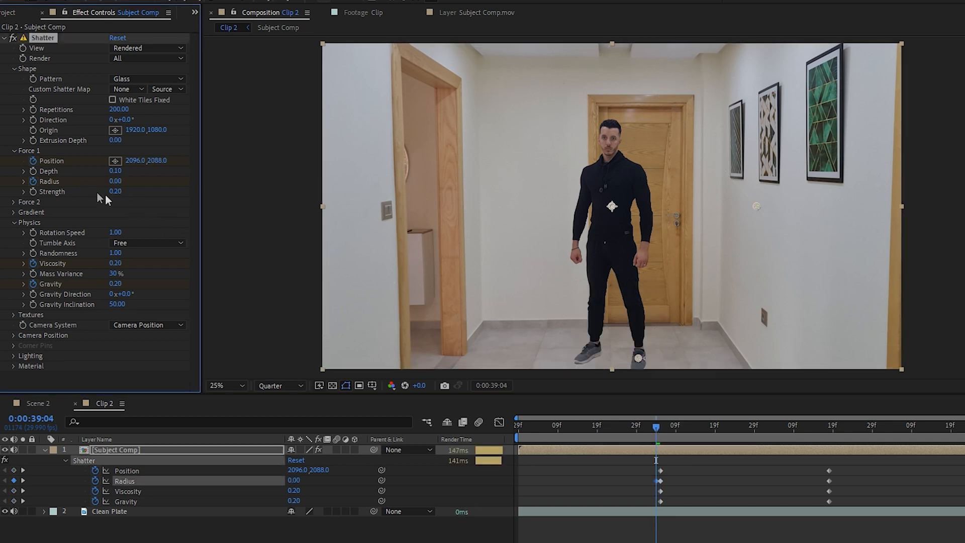
key("u")
Apply the Twirl effect to the Subject Comp layer.
left_click_drag(701, 423, 593, 425)
key("ctrl+5")
left_click(891, 82)
type("twirl")
left_click_drag(876, 197, 129, 446)
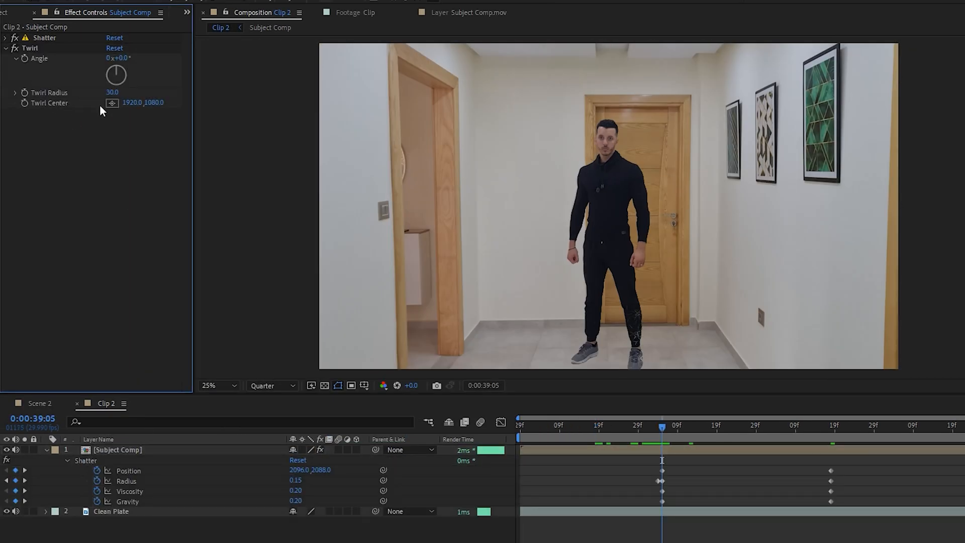
Center the Twirl on the man's face at 1872, 628 and start keyframes for its angle and radius at 0:00:39:05.
left_click(112, 104)
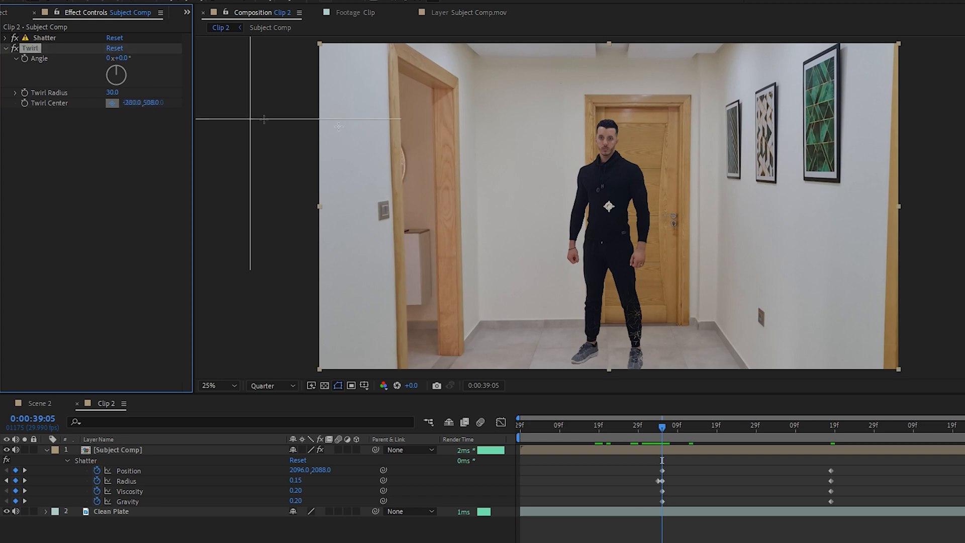
left_click(602, 138)
left_click(23, 59)
left_click(24, 92)
Keyframe the Twirl at 0:00:40:18 with an angle of -2x-241.0° and a radius of 39.0, and preview the animation.
left_click(830, 432)
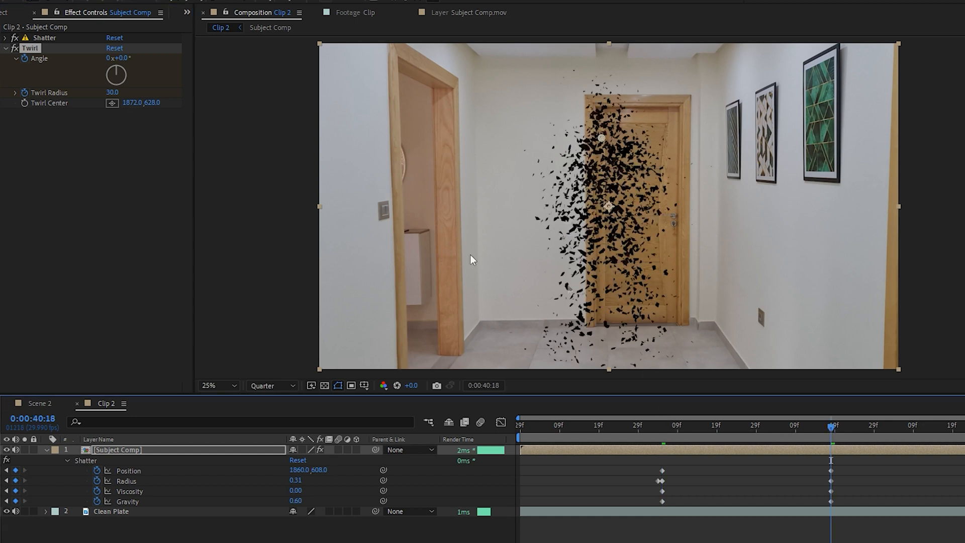
left_click_drag(116, 60, 10, 100)
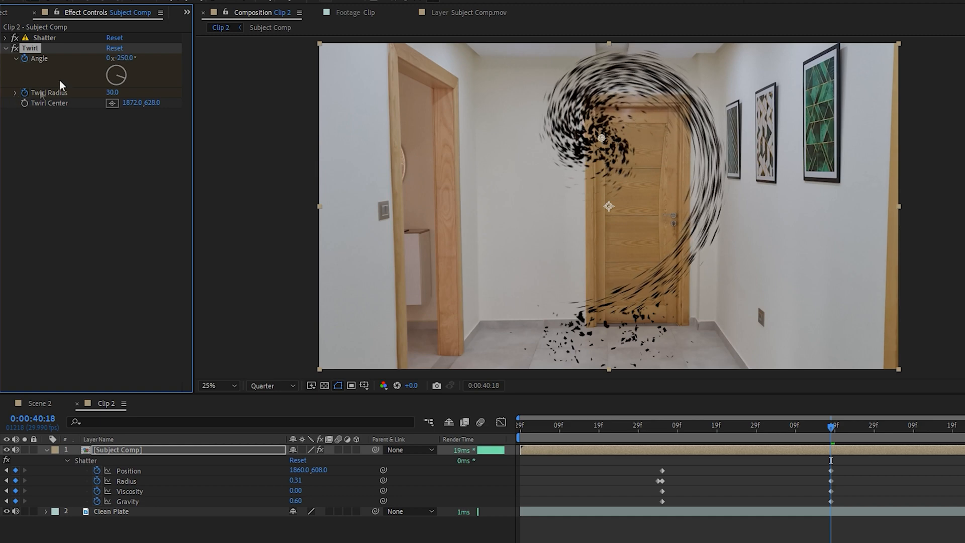
left_click_drag(120, 60, 85, 95)
left_click_drag(122, 62, 15, 73)
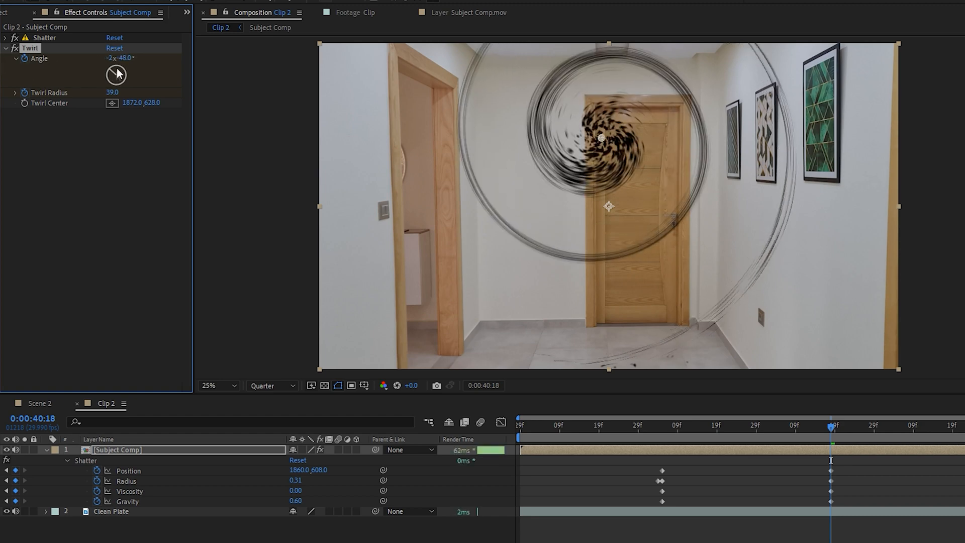
left_click_drag(114, 58, 14, 63)
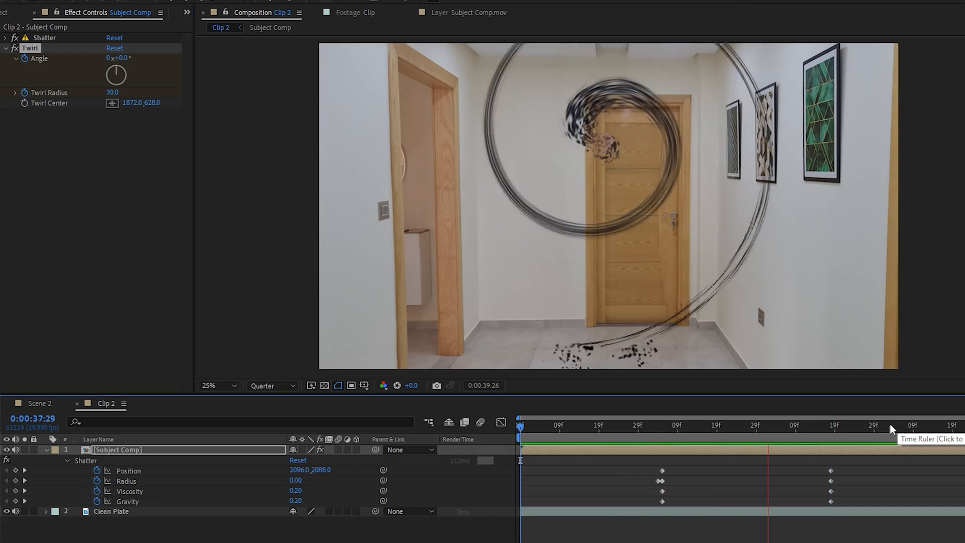
left_click_drag(927, 433, 643, 439)
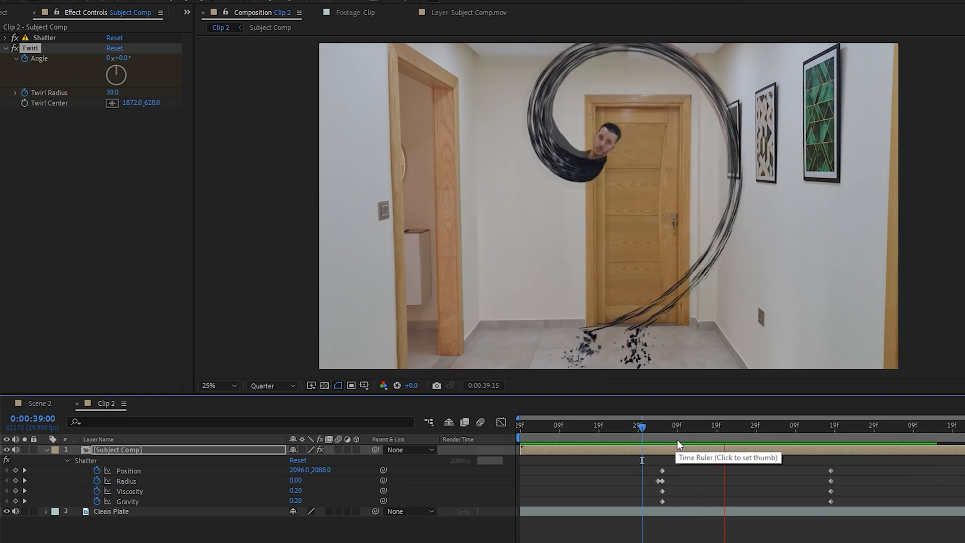
key("space")
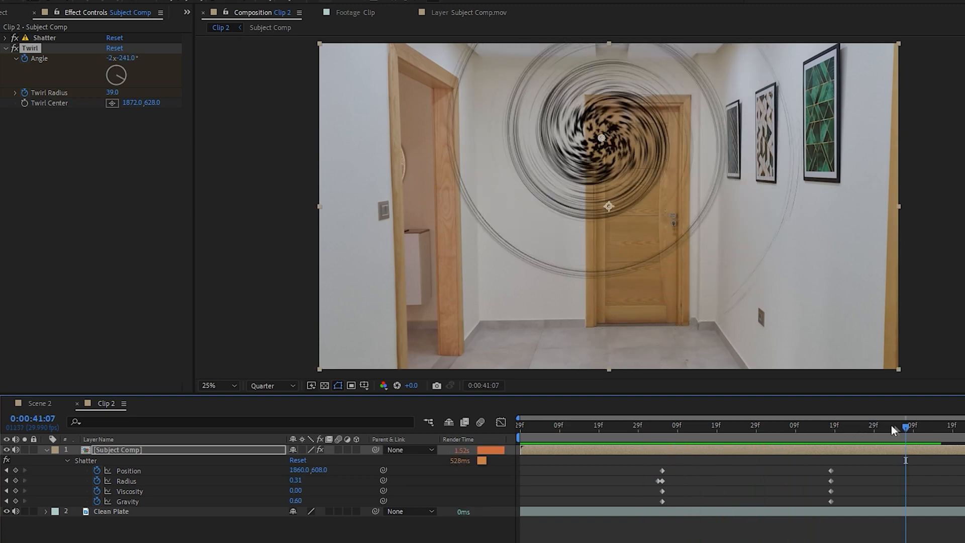
Fade out Subject Comp with opacity keyframes of 100% at 0:00:40:18 and 0% at 0:00:41:11, and preview the fade.
left_click(115, 452)
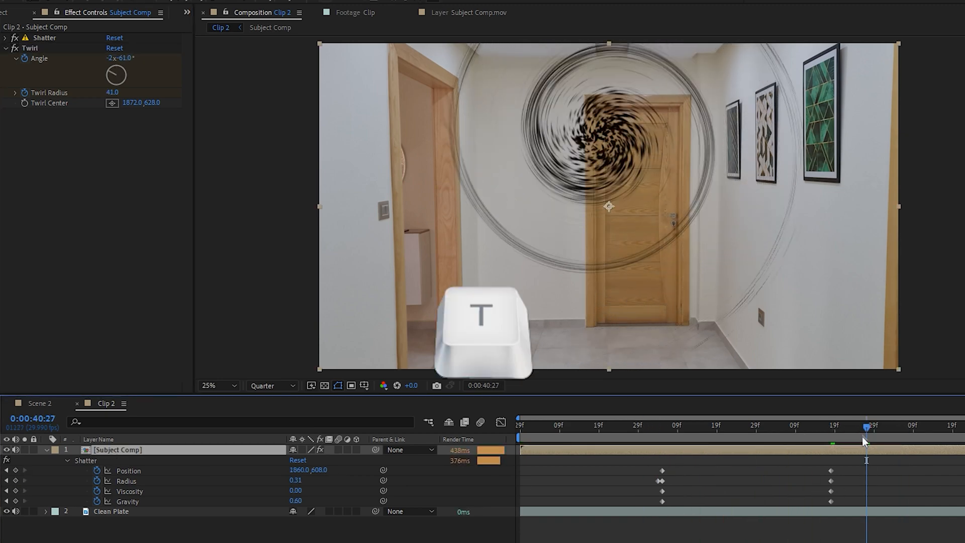
left_click_drag(836, 430, 830, 431)
key("t")
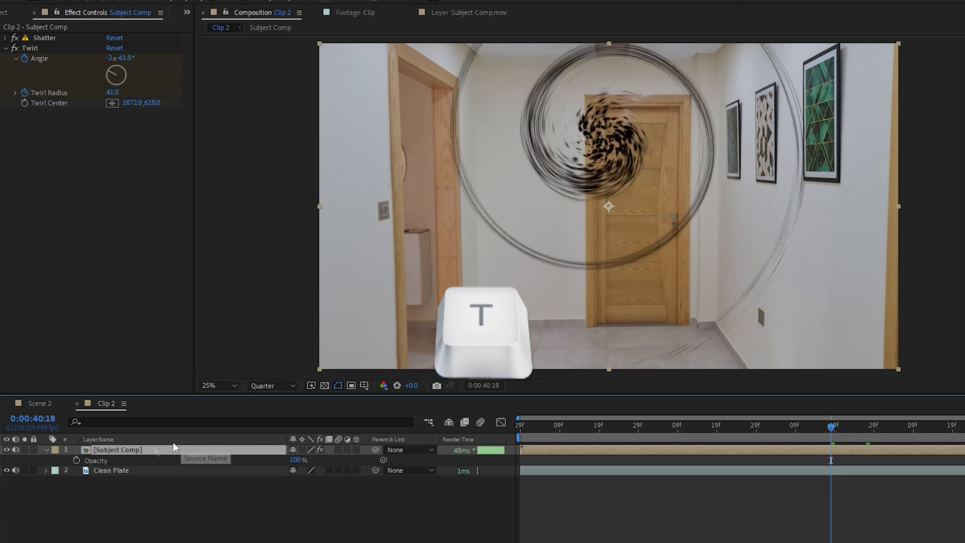
left_click(77, 460)
left_click_drag(837, 428, 924, 431)
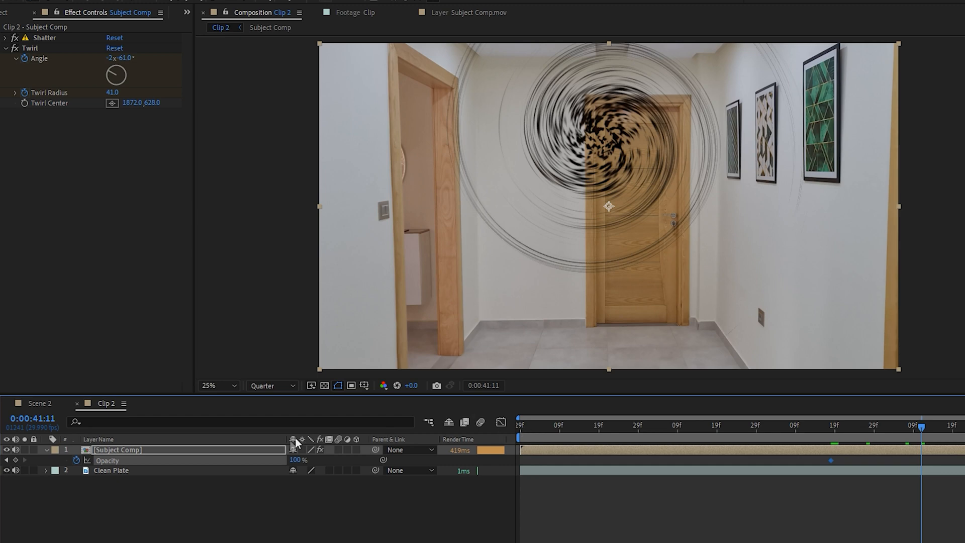
left_click_drag(296, 459, 122, 460)
key("space")
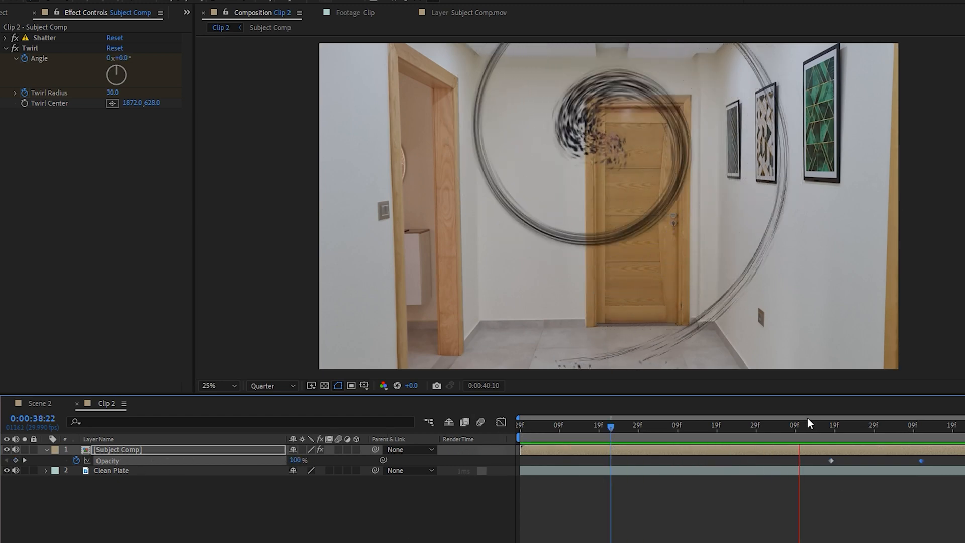
key("space")
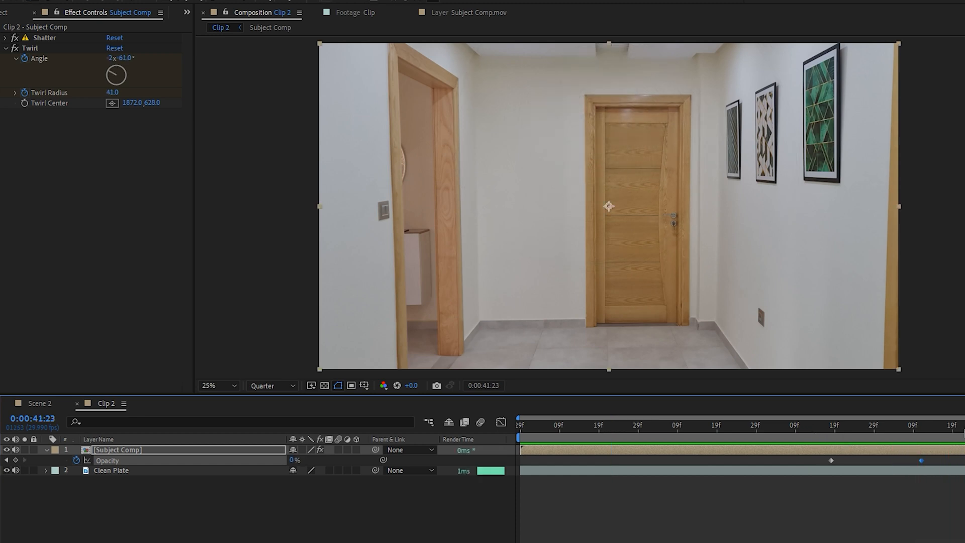
Place the KAMUI GREEN SCREEN.mp4 2 clip above Subject Comp and key out its green background with Keylight (1.2).
left_click_drag(923, 436, 871, 441)
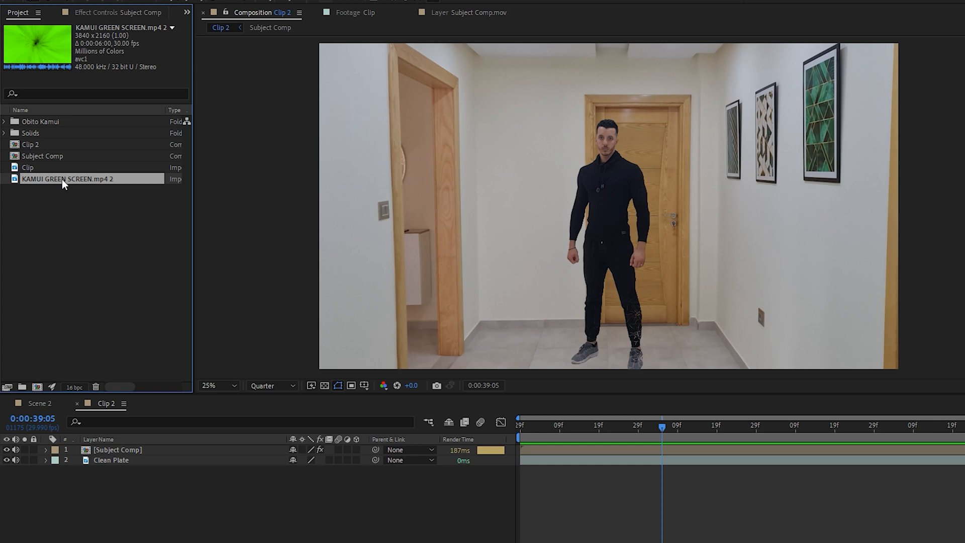
left_click_drag(62, 179, 186, 444)
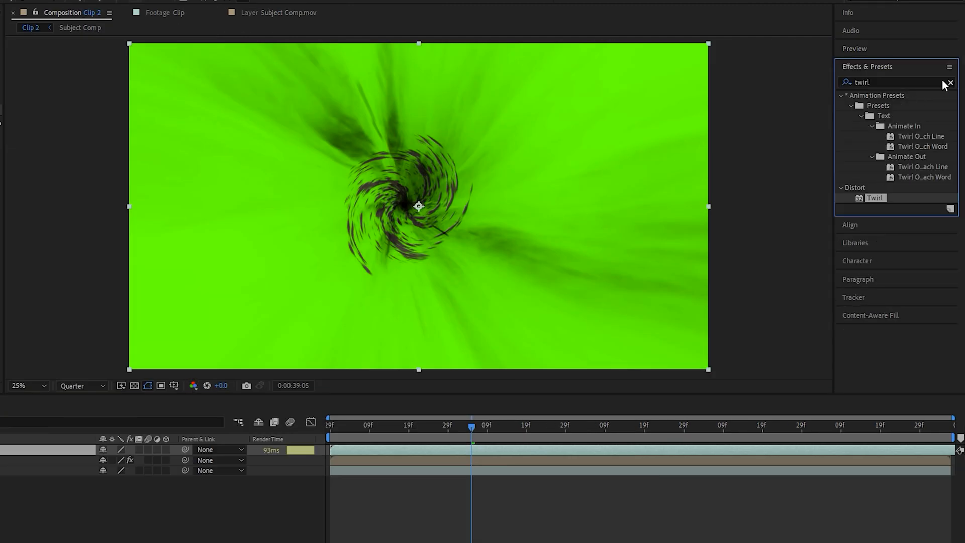
left_click(944, 82)
type("keyl")
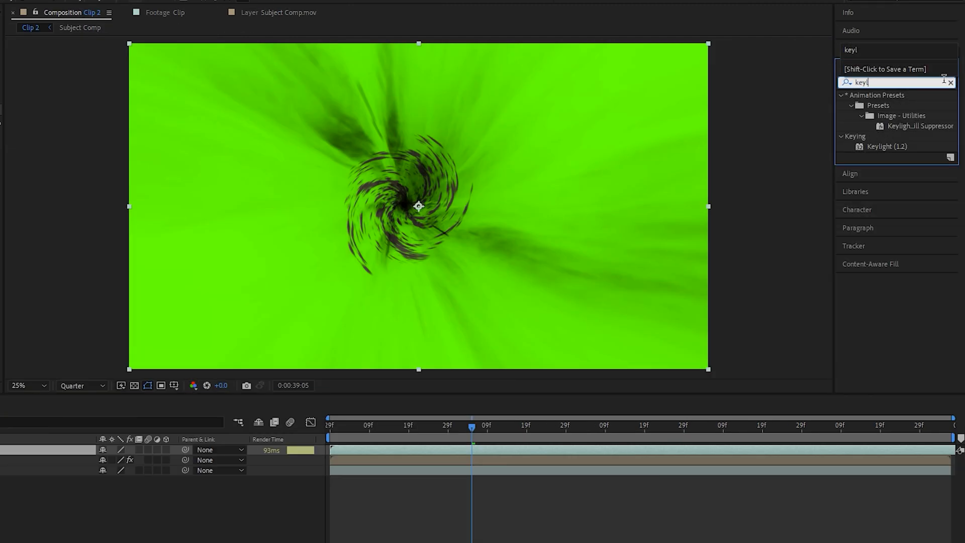
left_click_drag(902, 144, 575, 155)
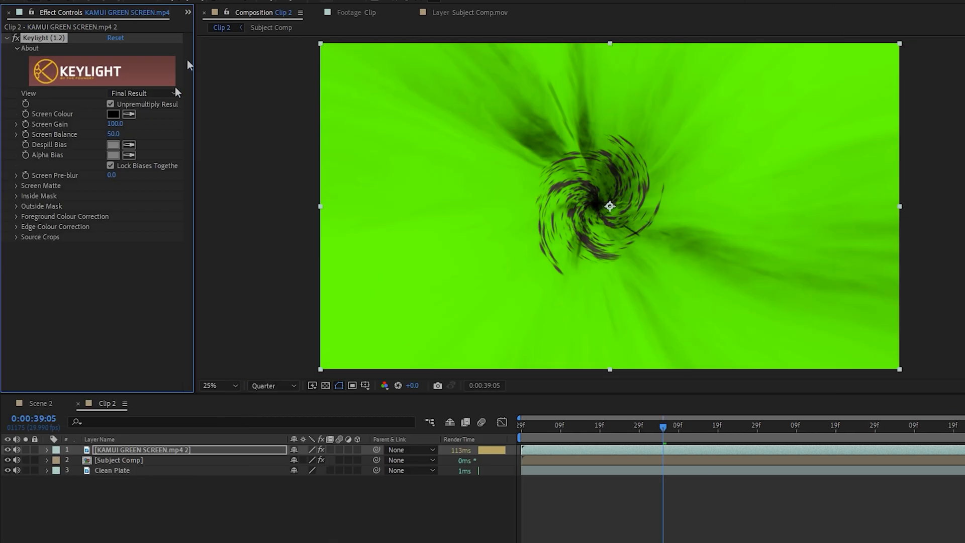
left_click(473, 175)
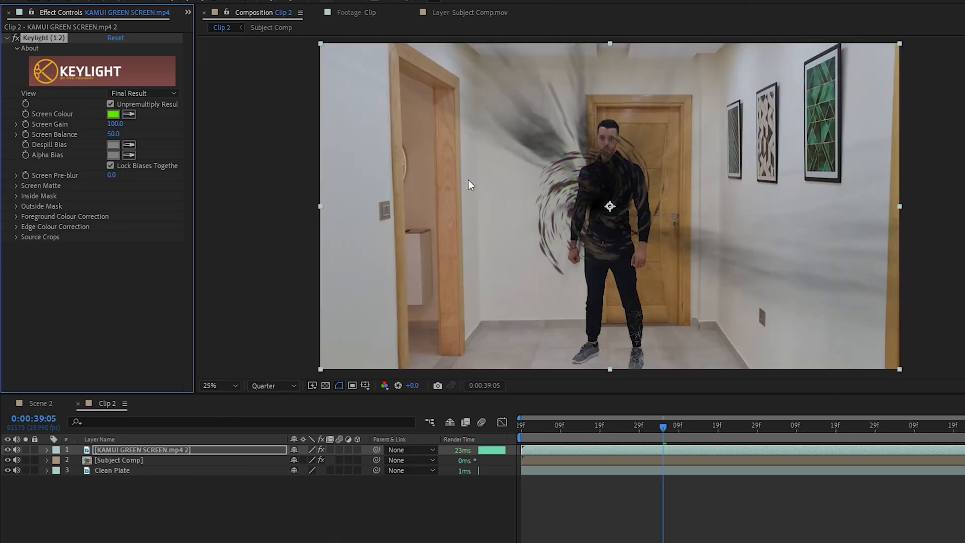
Scale the KAMUI clip to 140% and reposition it so the swirl is centered on the man's head.
left_click(209, 452)
key("s")
left_click_drag(308, 460, 321, 460)
left_click(309, 460)
type("140")
key("Return")
left_click_drag(610, 218, 621, 159)
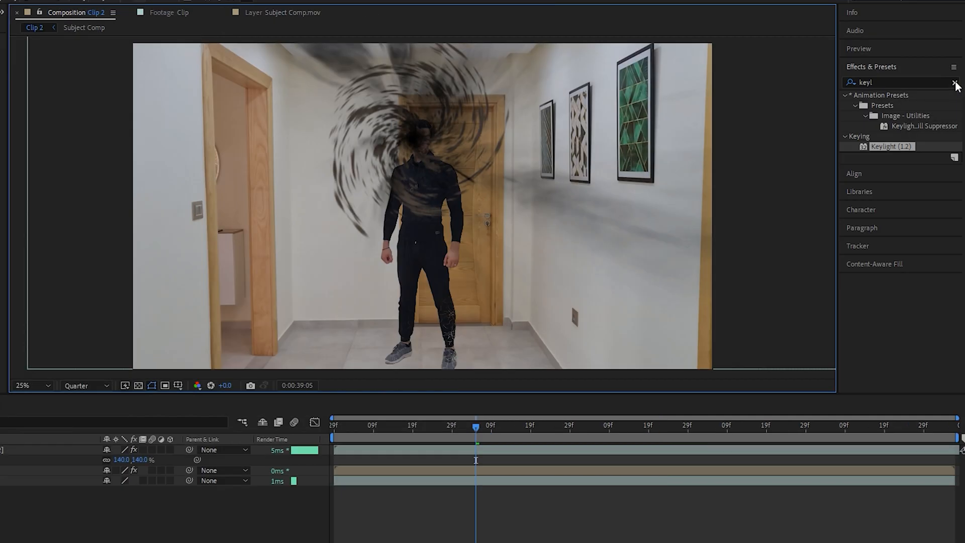
Apply Gaussian Blur to the KAMUI clip with a blurriness of 25.
left_click(954, 83)
left_click(914, 85)
type("gaus")
left_click_drag(902, 105, 807, 123)
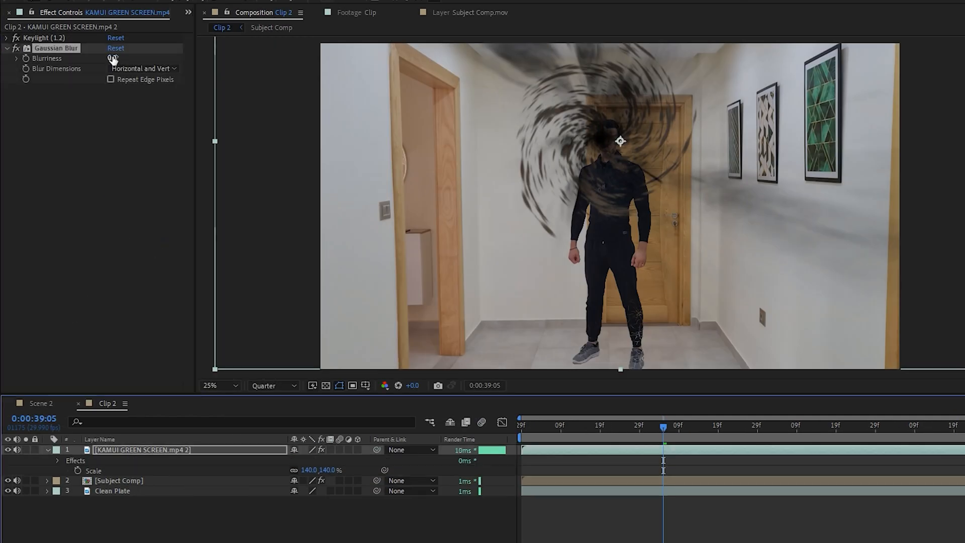
left_click(113, 58)
type("25")
left_click(121, 146)
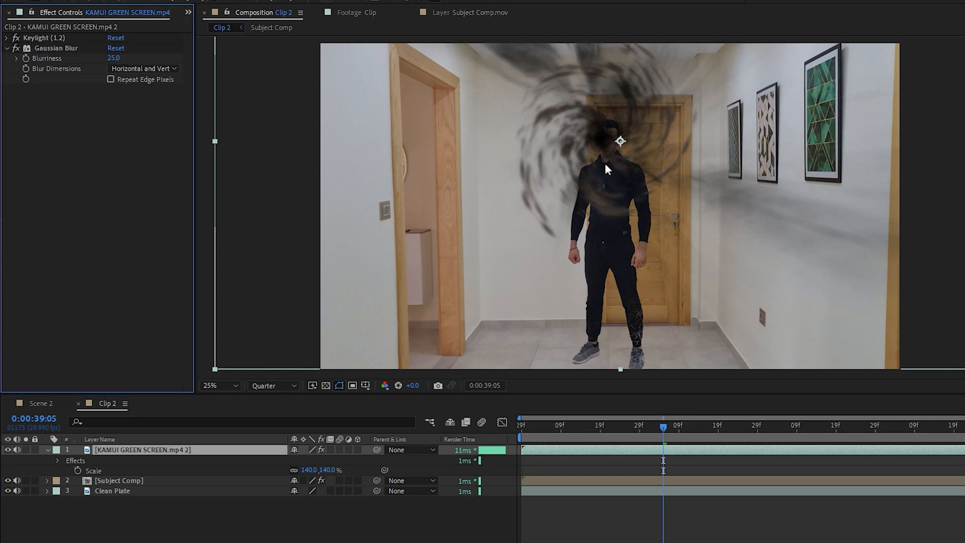
Shorten the KAMUI clip's duration with Time Stretch and shift the layer to start a few frames before 0:00:39:05.
right_click(613, 98)
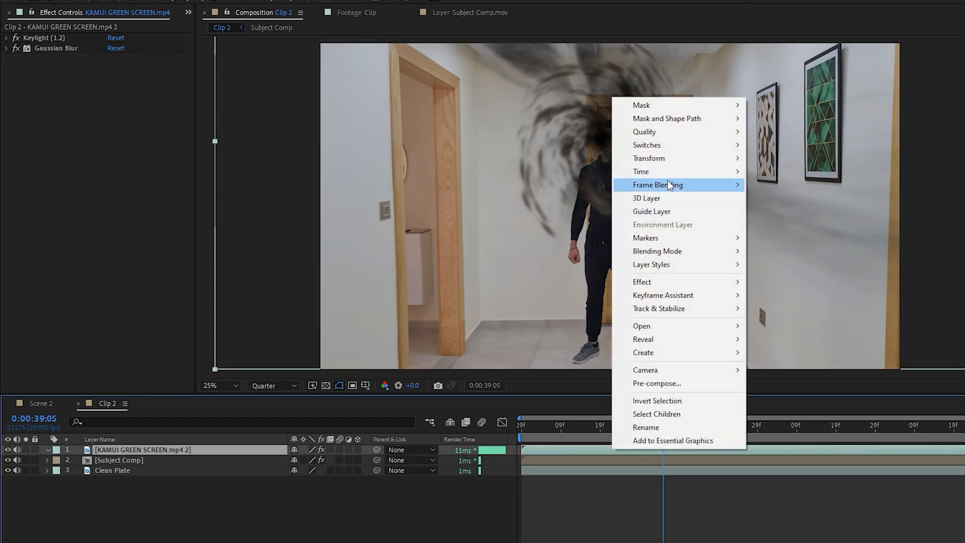
mouse_move(661, 173)
left_click(773, 197)
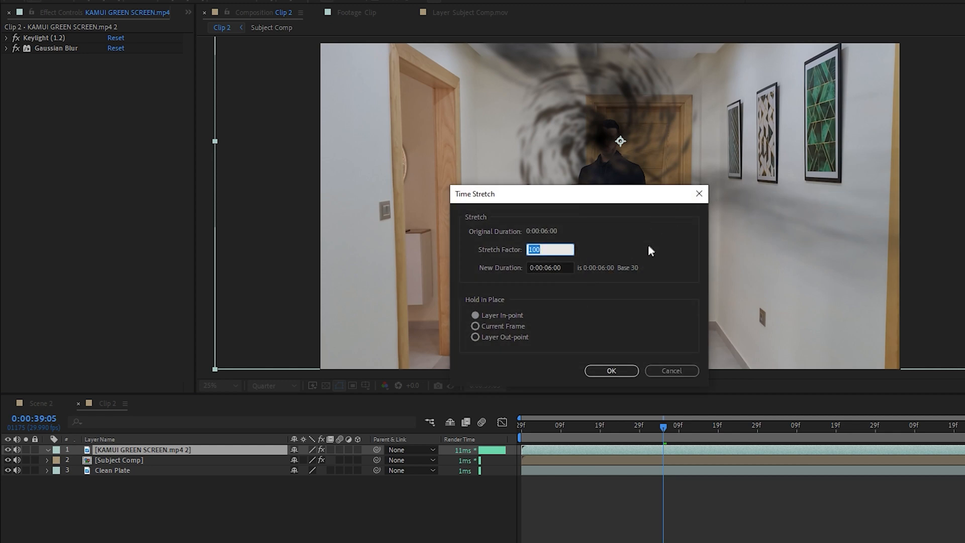
left_click(612, 374)
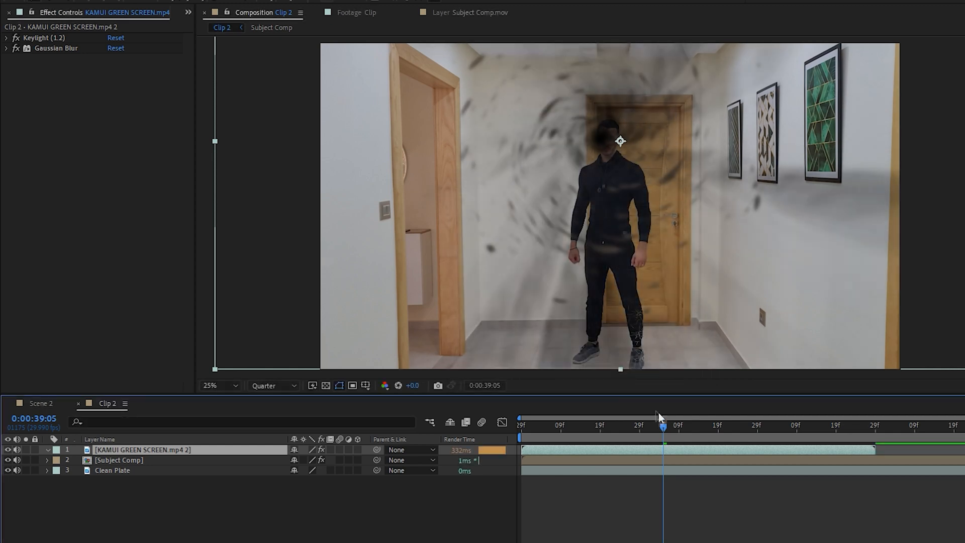
left_click_drag(598, 450, 739, 451)
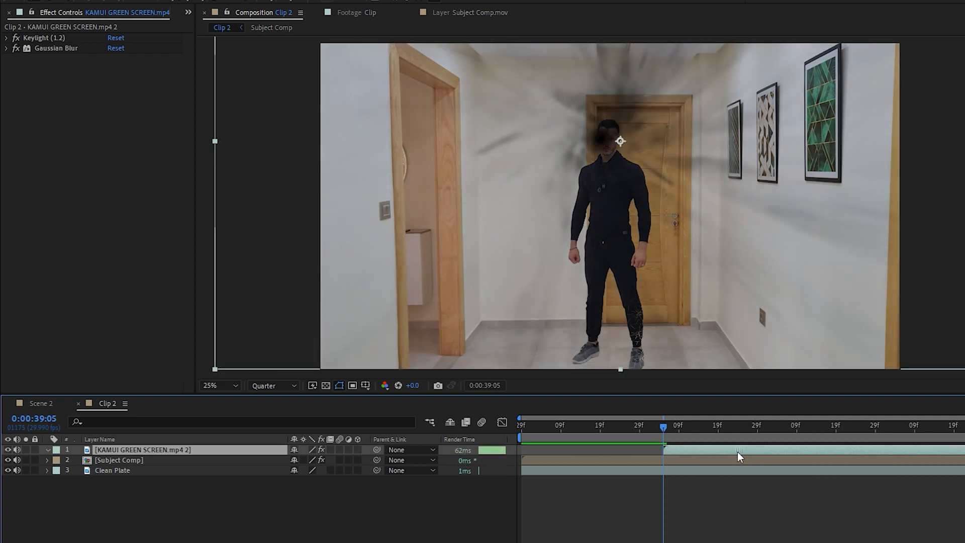
left_click_drag(694, 453, 678, 453)
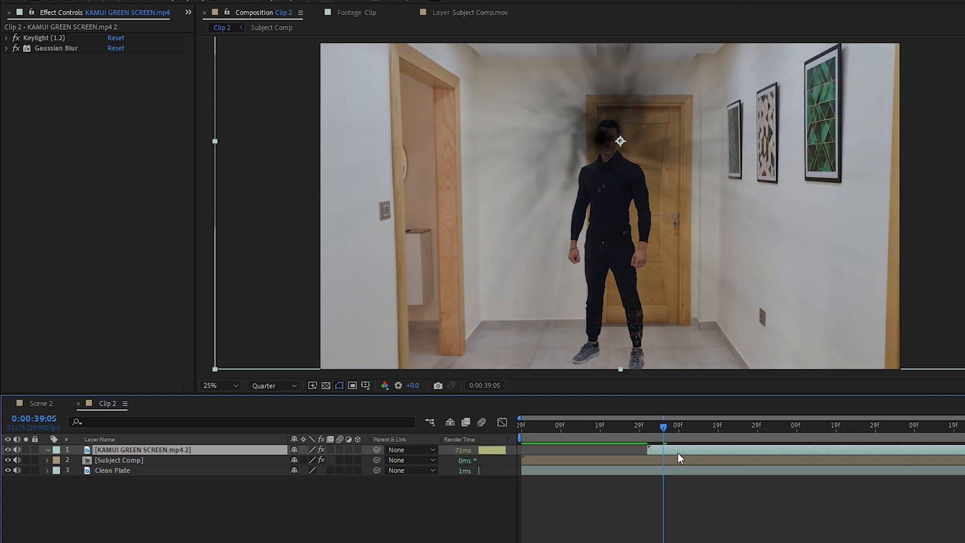
Fade in the KAMUI clip by keyframing its opacity from 0% at 0:00:39:01 to 100% at 0:00:39:05.
key("t")
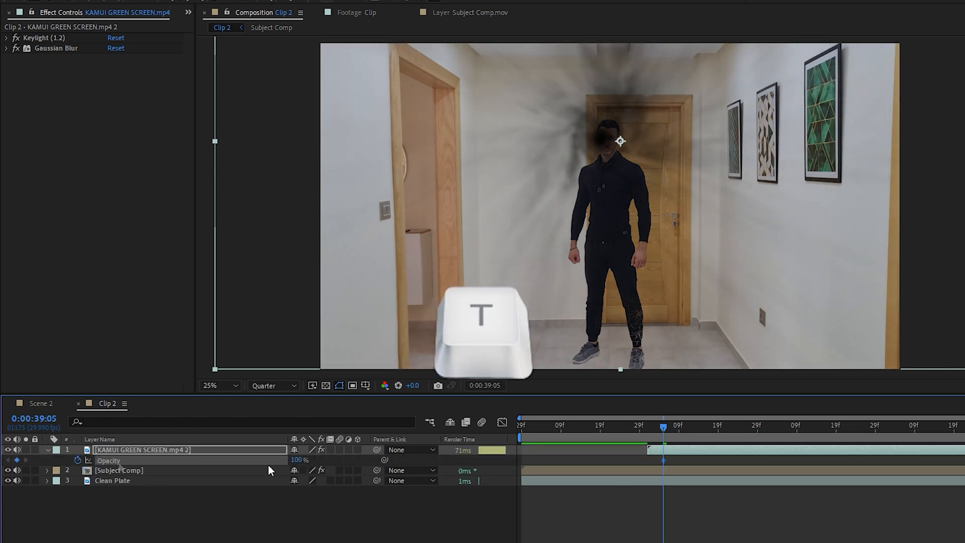
left_click_drag(659, 429, 646, 429)
left_click_drag(295, 459, 147, 457)
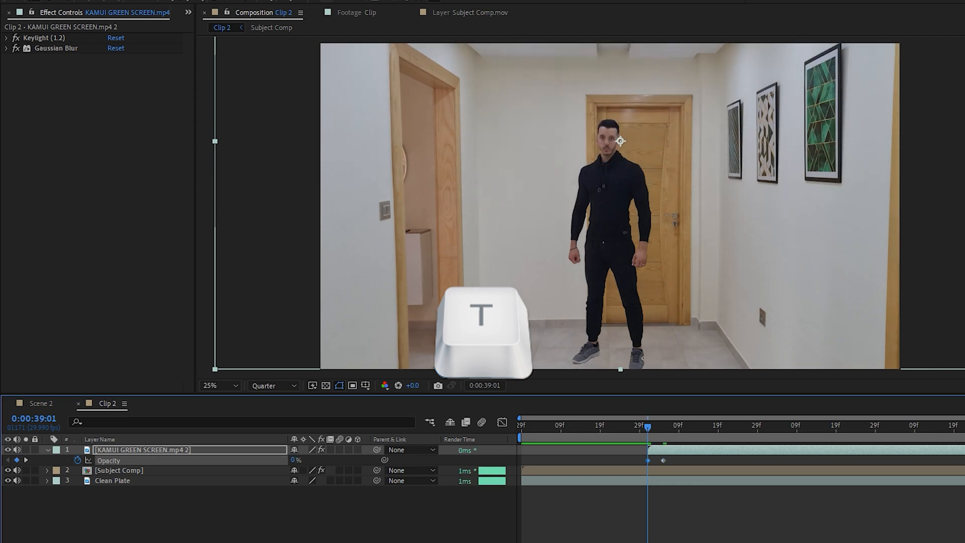
left_click(668, 502)
Fade out the KAMUI clip by keyframing its opacity from 100% at 0:00:40:24 to 0% shortly after, and preview the result.
left_click_drag(662, 428, 856, 435)
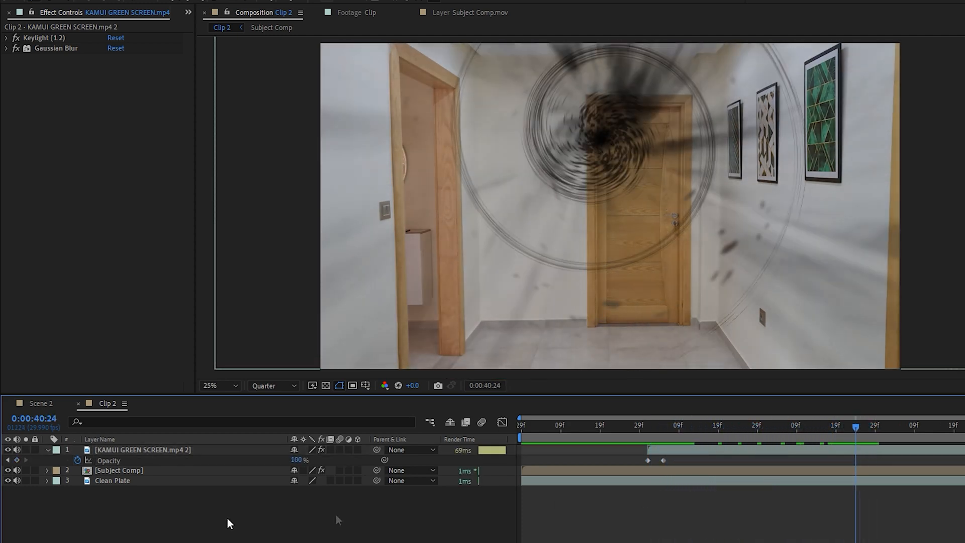
left_click(250, 454)
left_click_drag(858, 430, 920, 436)
left_click_drag(296, 460, 231, 462)
left_click(643, 423)
key("space")
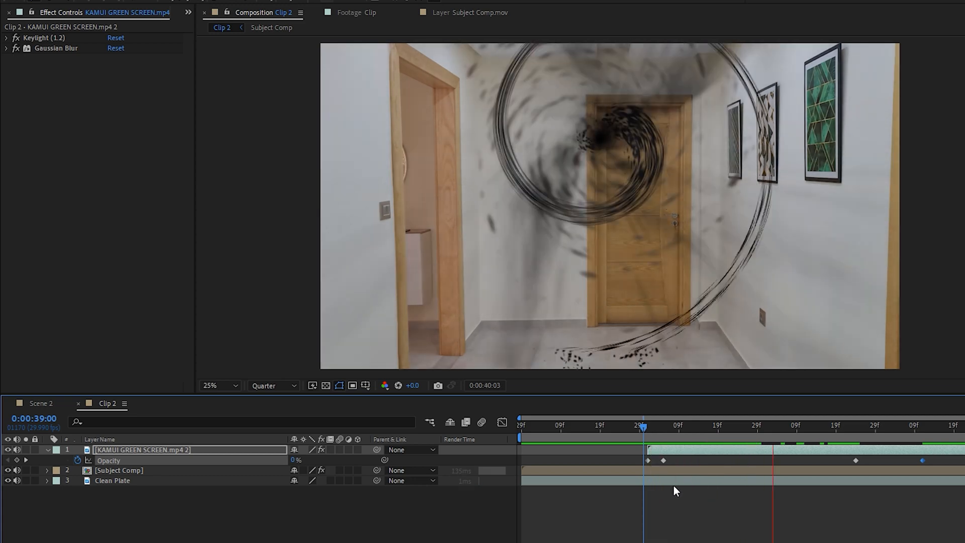
Apply Bulge to the KAMUI clip with horizontal radius 924, vertical radius 915 and its center at 1845.7, 1277.1 on the man's torso.
left_click(883, 81)
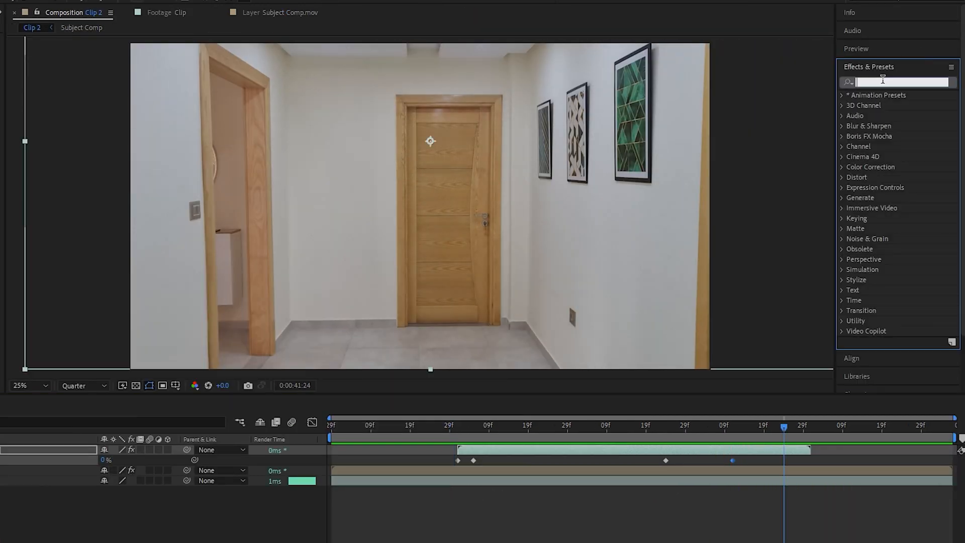
type("bulg")
left_click_drag(879, 106, 140, 450)
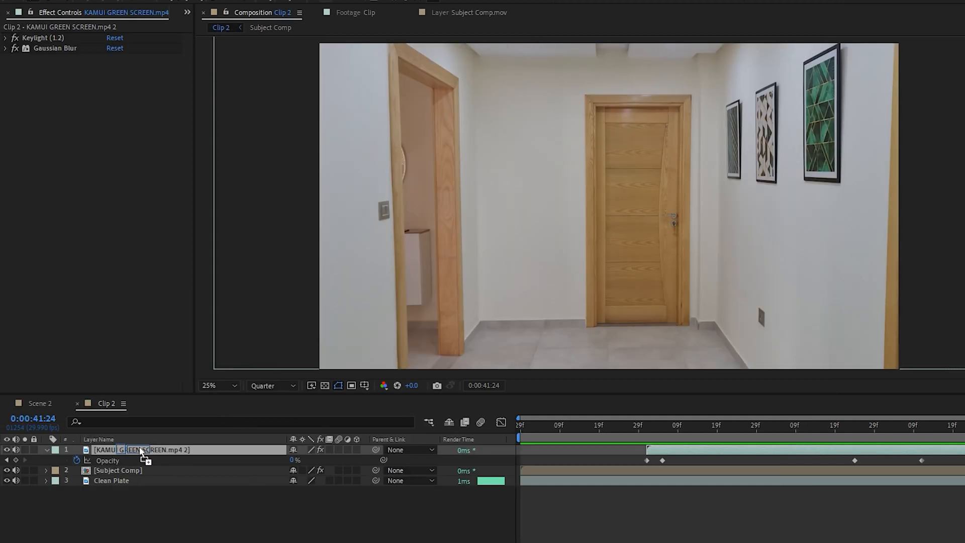
left_click_drag(140, 451, 141, 450)
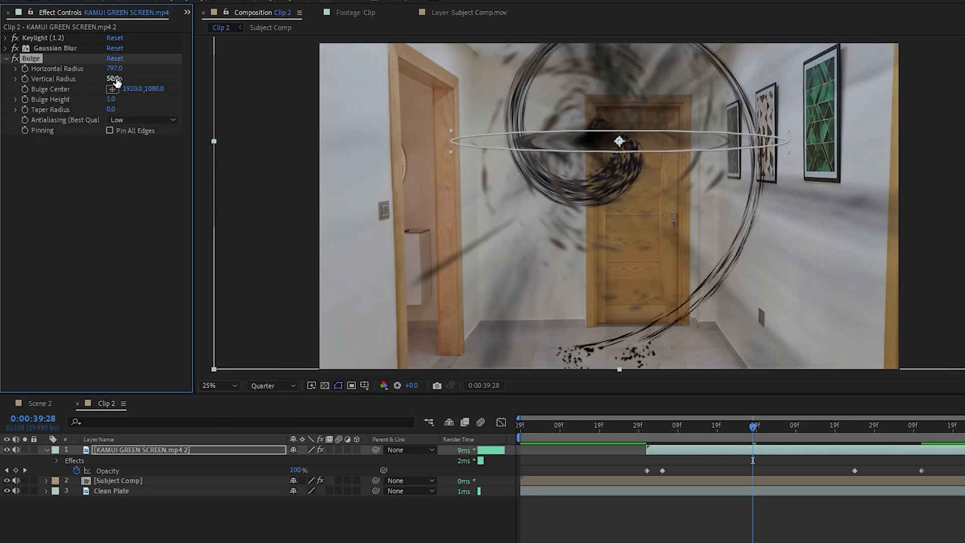
left_click_drag(114, 79, 578, 96)
left_click_drag(619, 140, 603, 182)
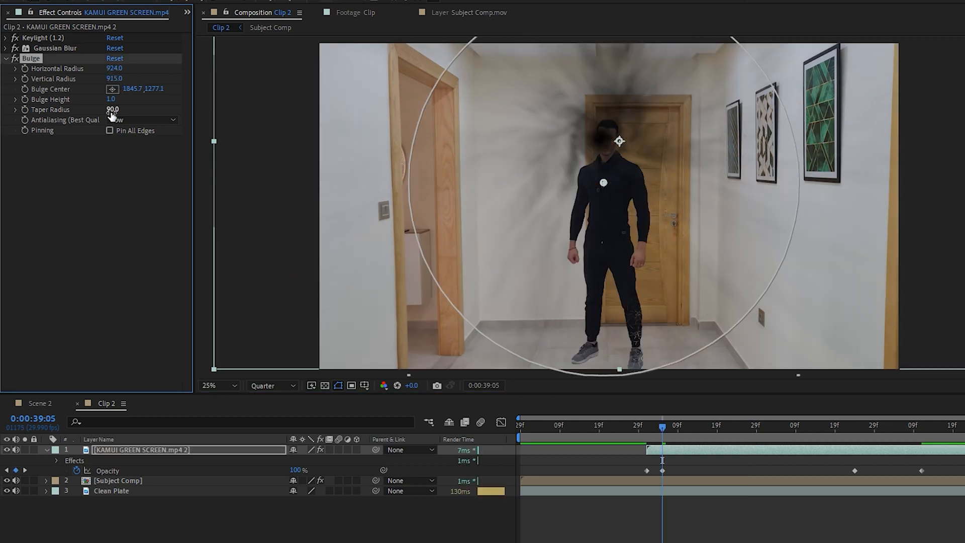
Keyframe the KAMUI clip's Bulge Height at 0:00:39:05, 0:00:39:29 and 0:00:40:24, using 1.0 at 0:00:39:29.
left_click(25, 99)
left_click_drag(664, 426, 755, 429)
left_click(111, 99)
key("Return")
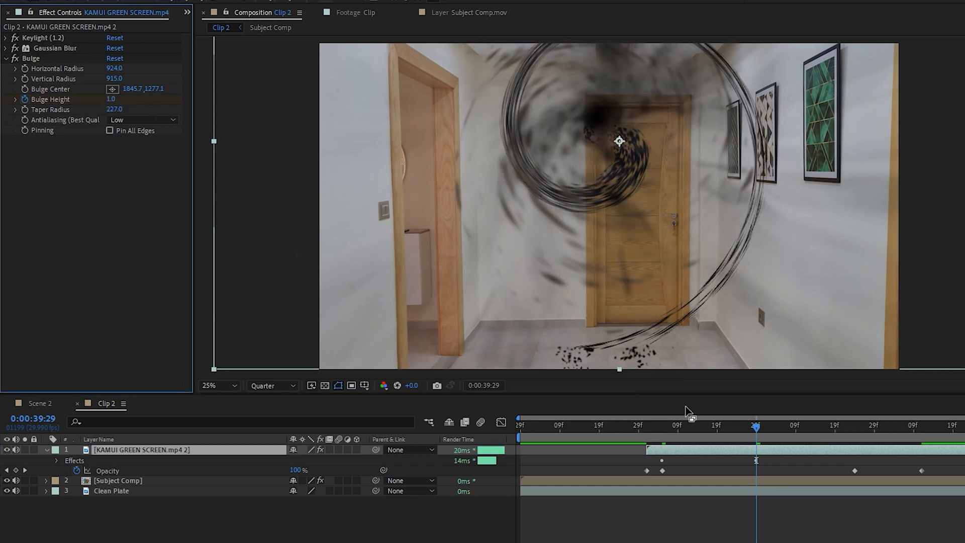
left_click_drag(759, 426, 857, 439)
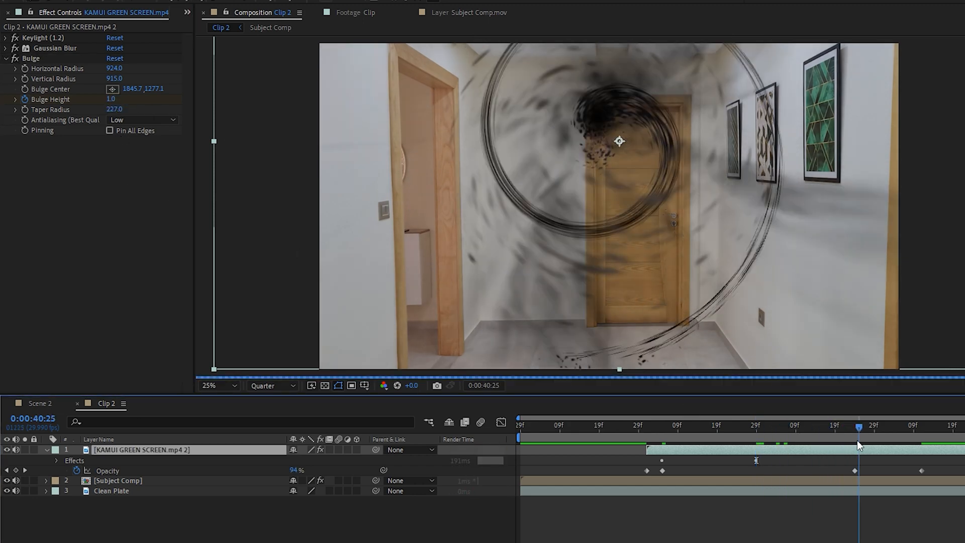
left_click(109, 99)
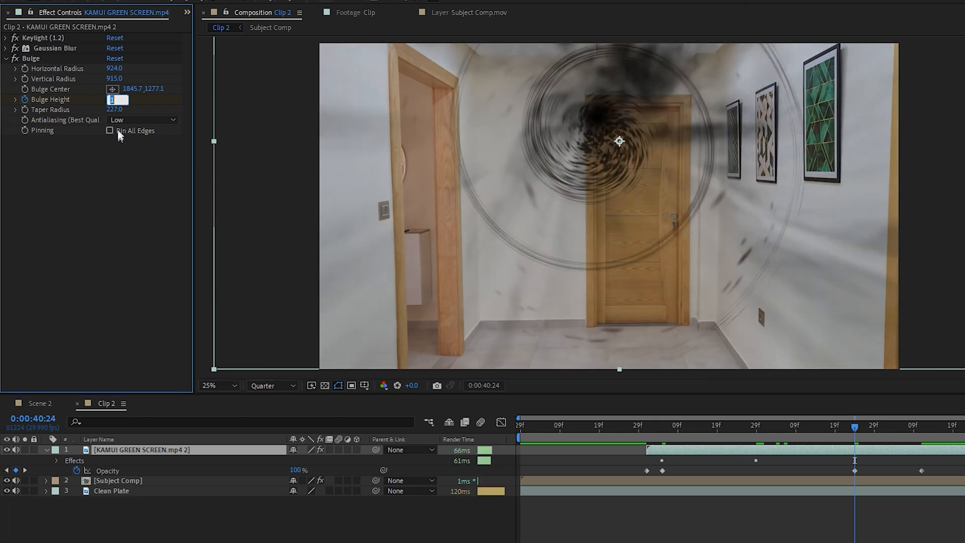
key("Return")
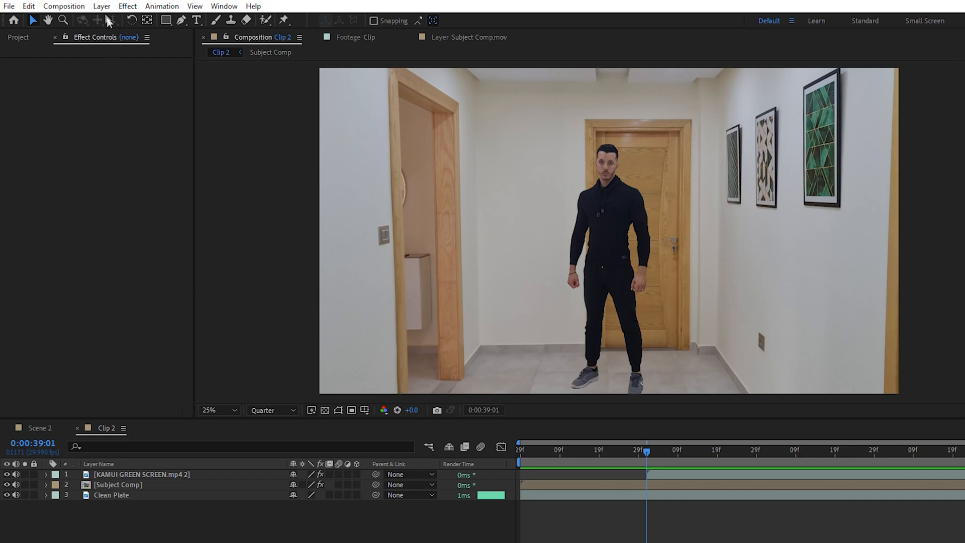
Add an adjustment layer on top with a Bulge of horizontal radius 822 and vertical radius 899, centered near the man's head at 1840, 476.
left_click(101, 6)
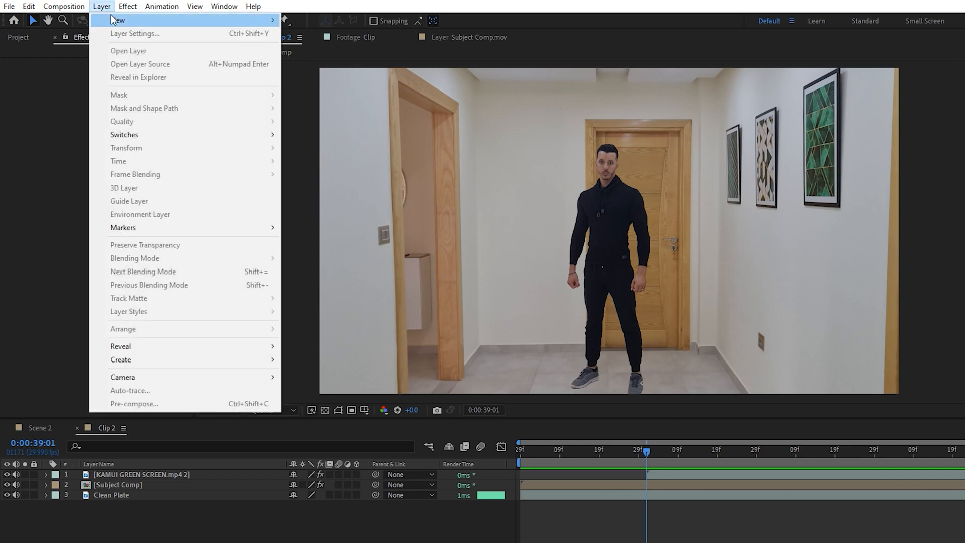
mouse_move(159, 20)
left_click(342, 99)
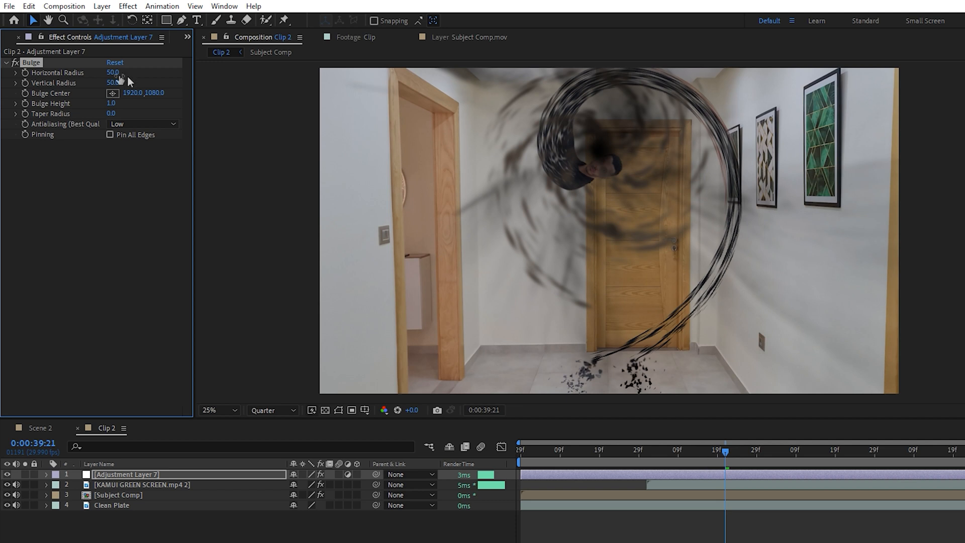
left_click_drag(113, 83, 337, 120)
left_click_drag(114, 83, 450, 89)
left_click(114, 94)
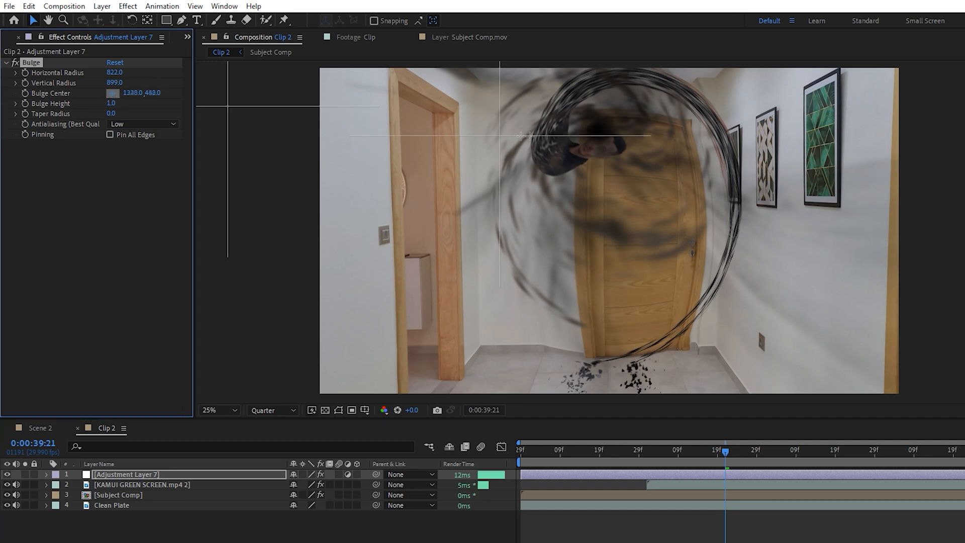
left_click(596, 141)
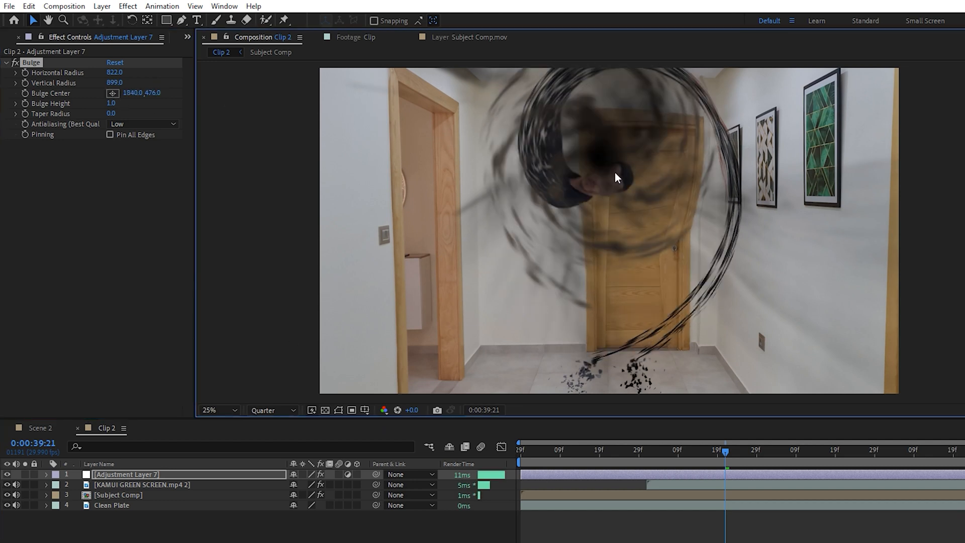
Set the adjustment layer's Bulge Height to 0 with a first keyframe at 0:00:39:05.
left_click_drag(683, 453, 659, 453)
left_click(111, 104)
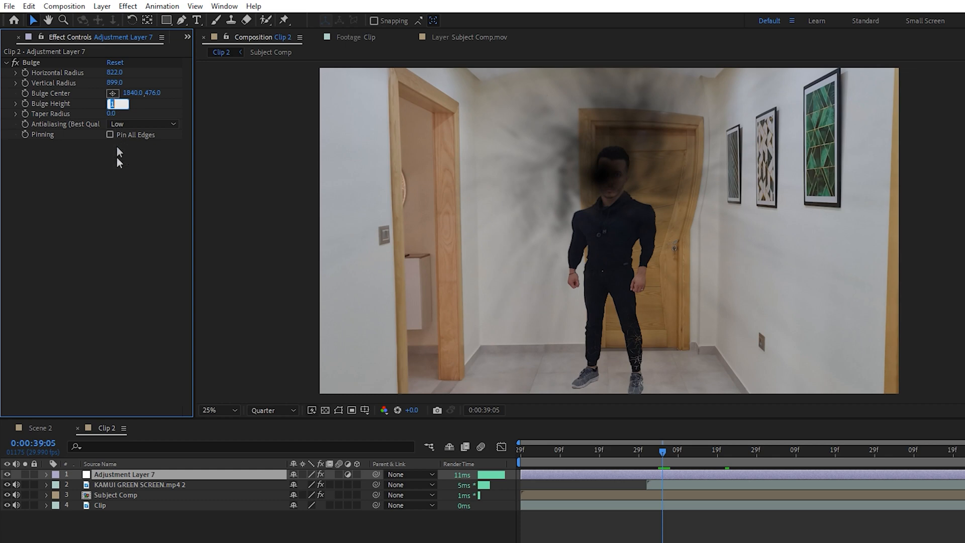
type("0")
key("Return")
left_click(25, 104)
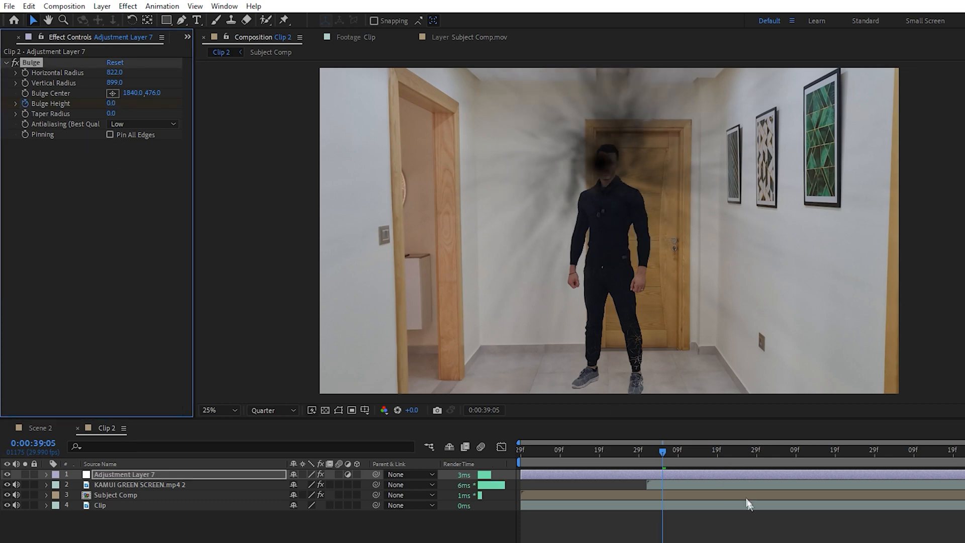
Keyframe the adjustment layer's Bulge Height to 0.2 at 0:00:39:26 and back to 0 at 0:00:40:18.
left_click_drag(668, 455, 783, 458)
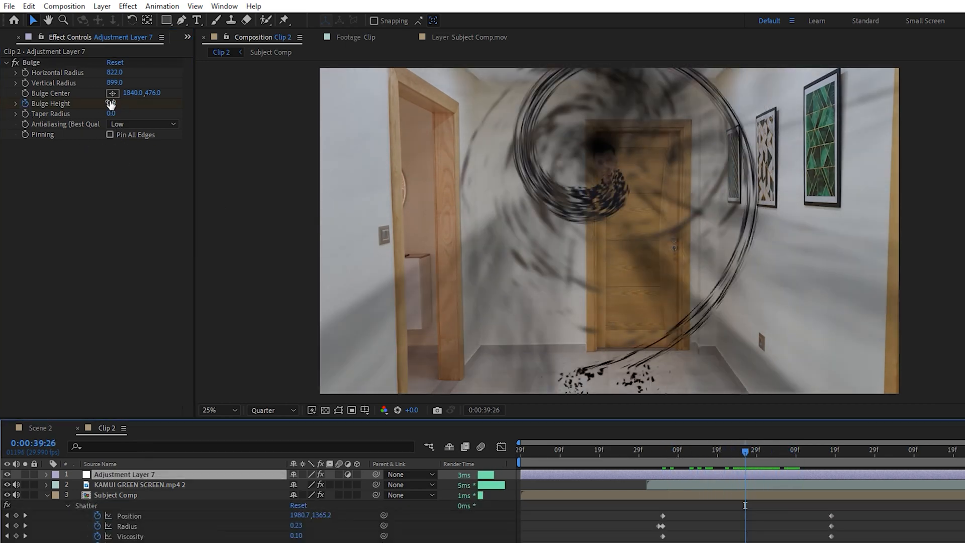
left_click(110, 104)
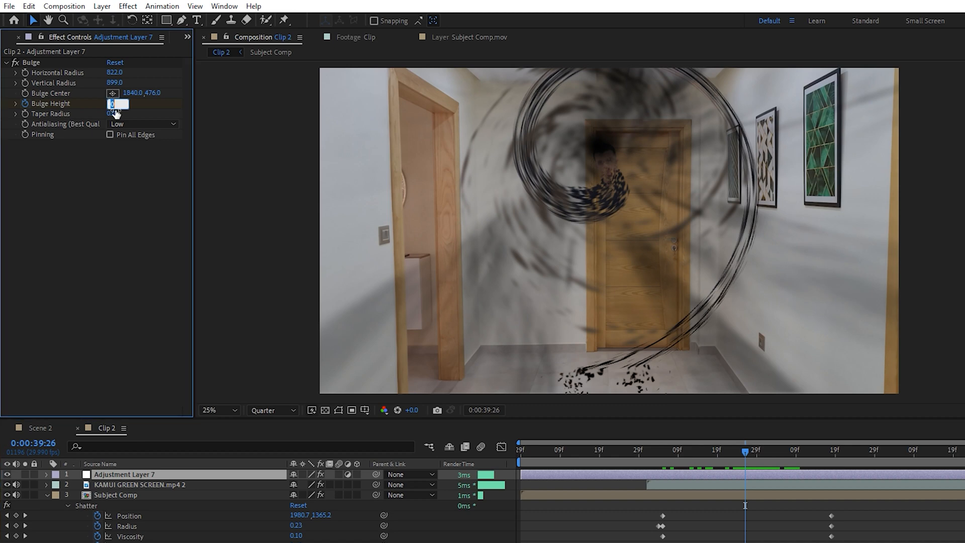
type("0.2")
key("Return")
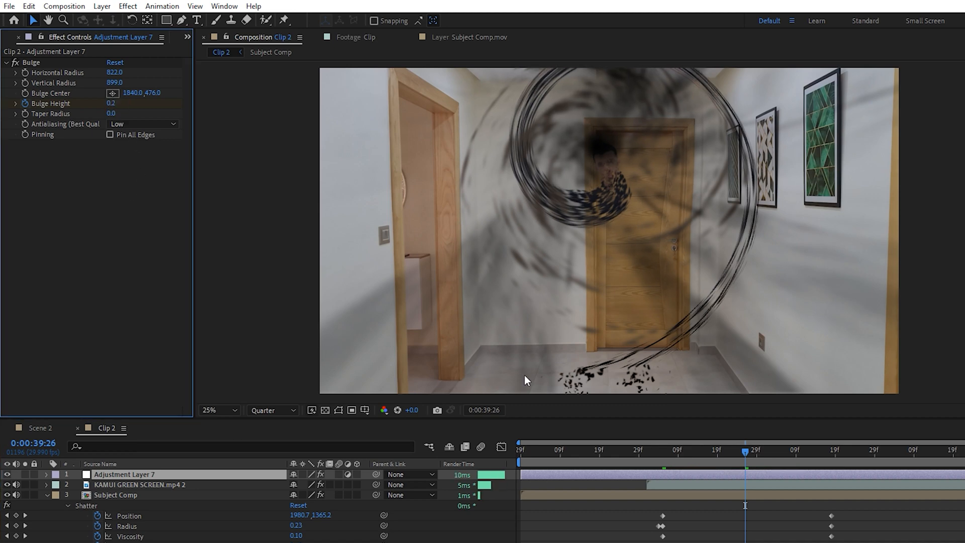
left_click_drag(748, 452, 835, 463)
left_click(114, 104)
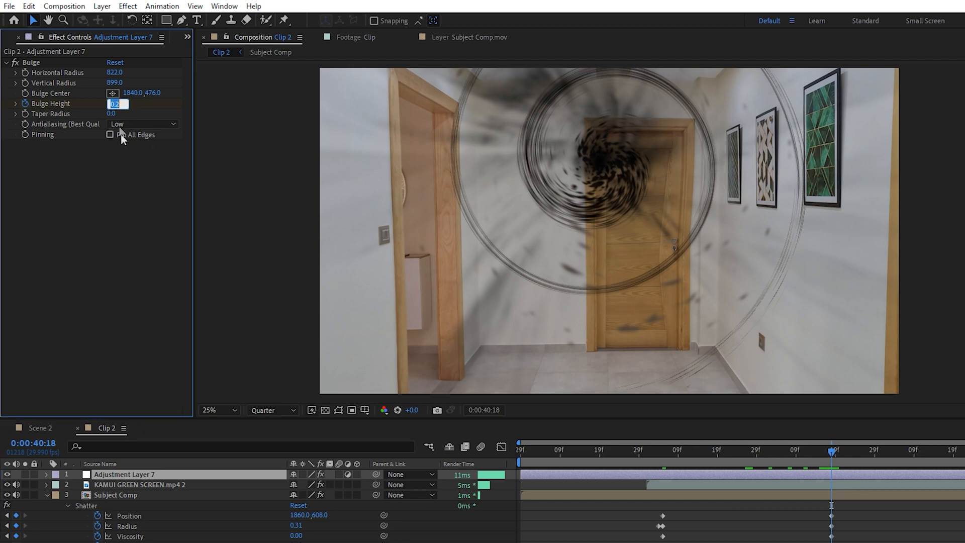
type("0")
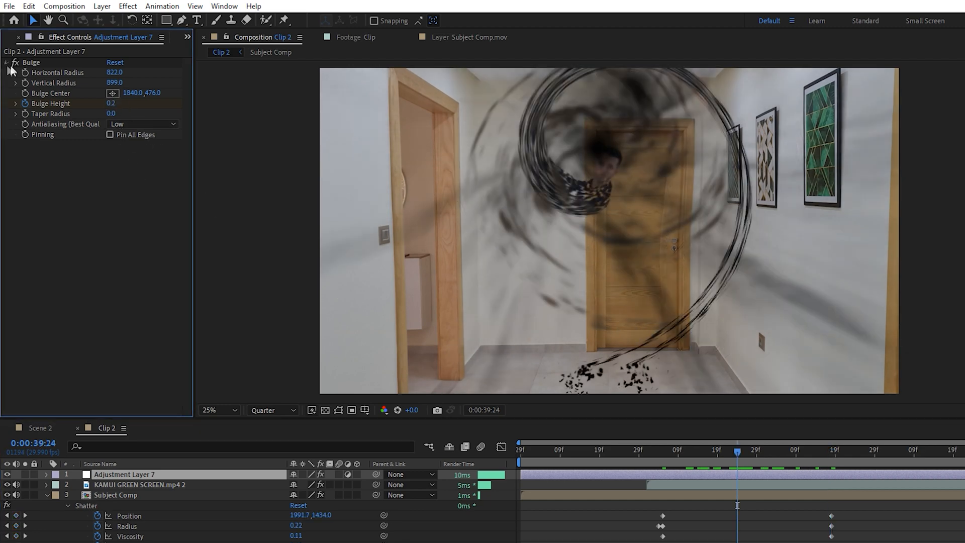
Duplicate the Bulge effect on the adjustment layer and add Gaussian Blur below it.
left_click(51, 63)
key("ctrl+d")
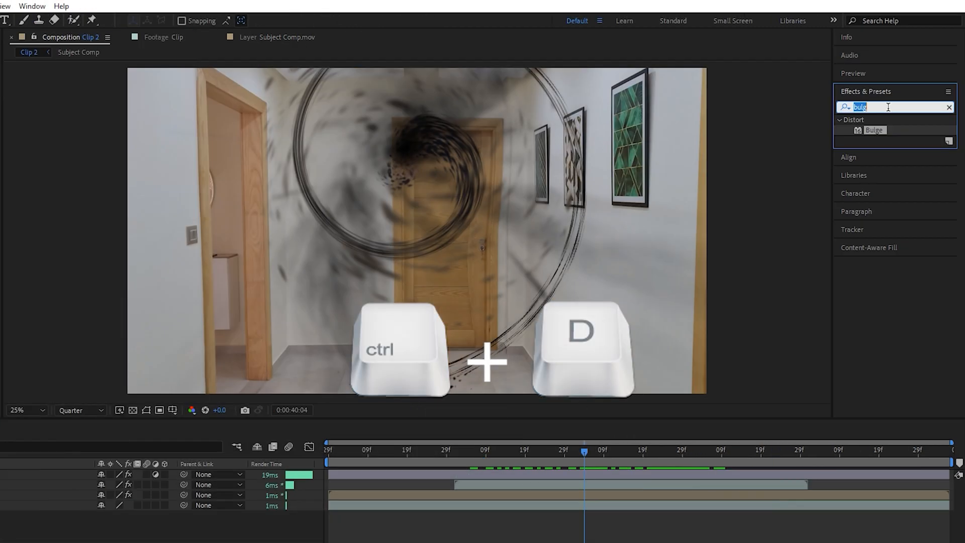
type("gaus")
double_click(893, 131)
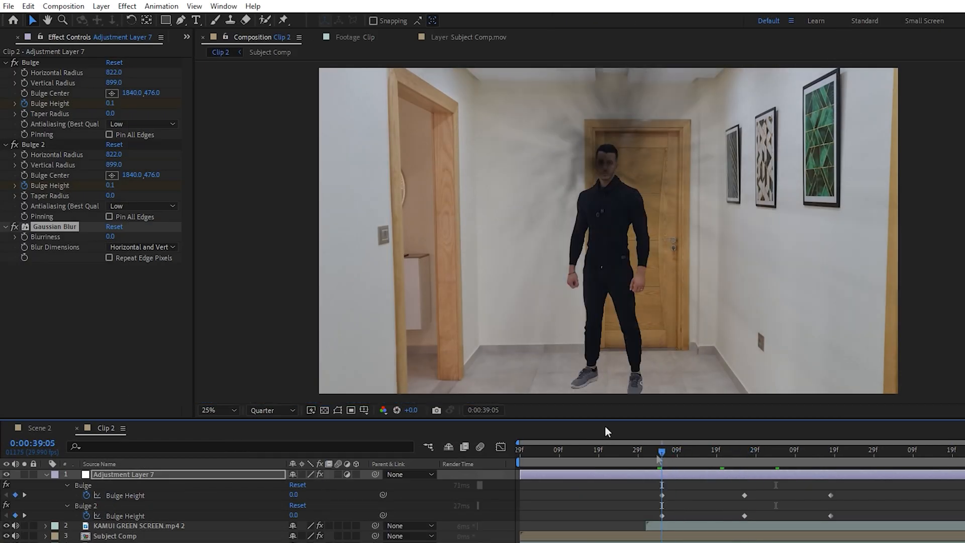
Keyframe the adjustment layer's blurriness at 0 at 0:00:39:05, 15 at 0:00:39:26 and 0 at 0:00:40:18, and preview it.
left_click(43, 242)
left_click_drag(740, 455, 744, 451)
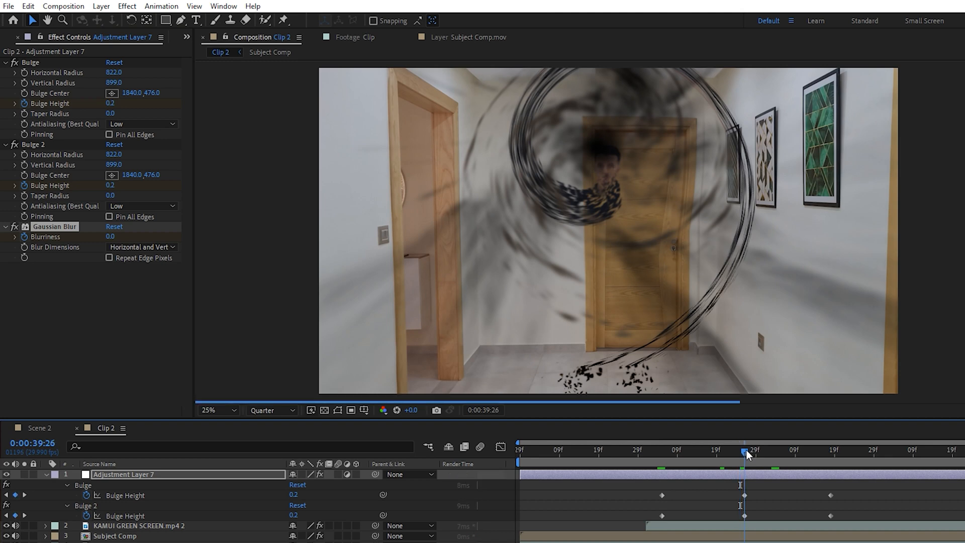
left_click(110, 236)
type("15")
key("Return")
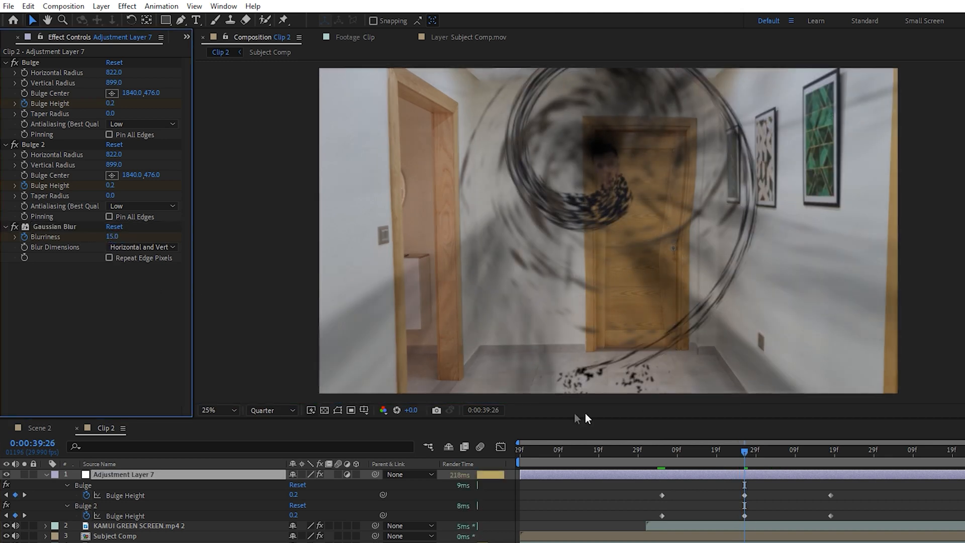
left_click_drag(752, 455, 835, 457)
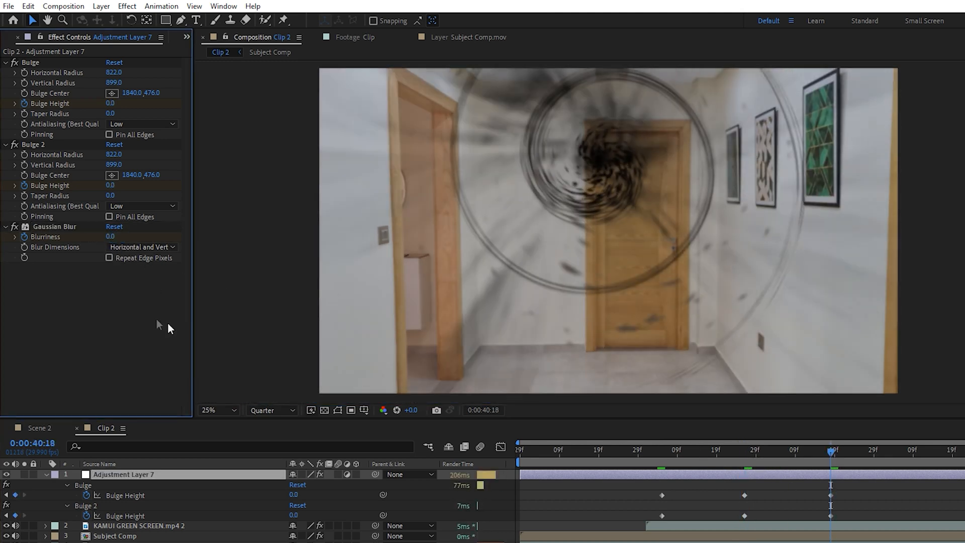
key("space")
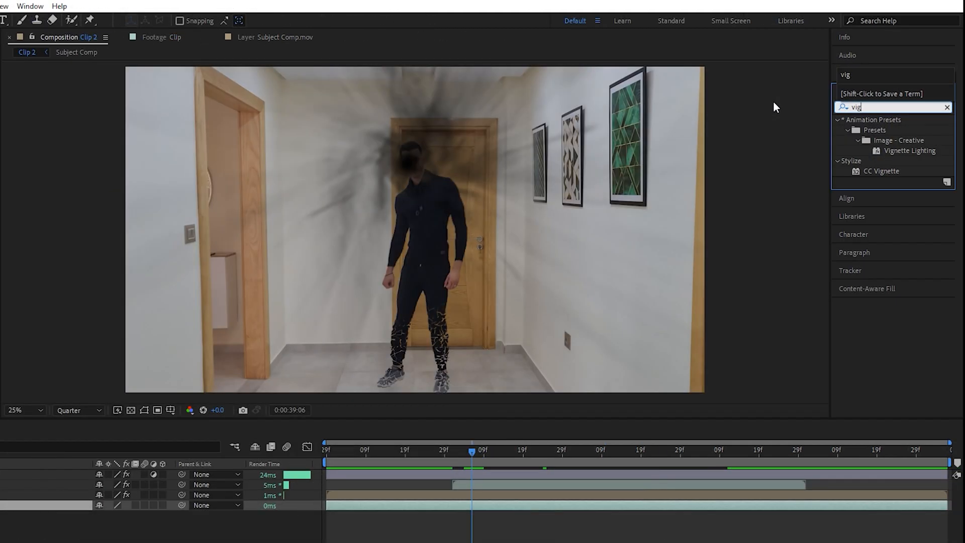
Apply CC Vignette with an amount of 151 to the clean plate layer and darken its midtones slightly with an RGB Curves effect.
double_click(879, 172)
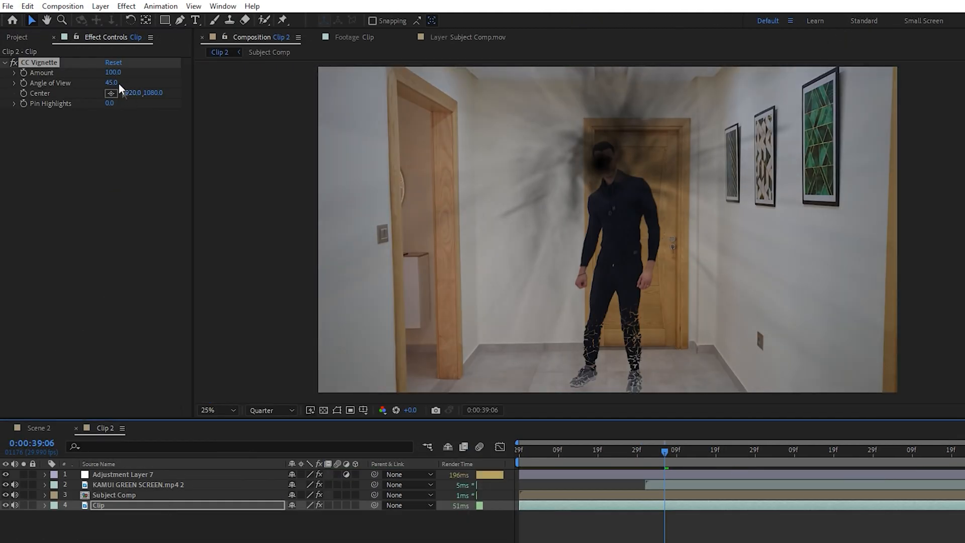
left_click_drag(115, 72, 150, 72)
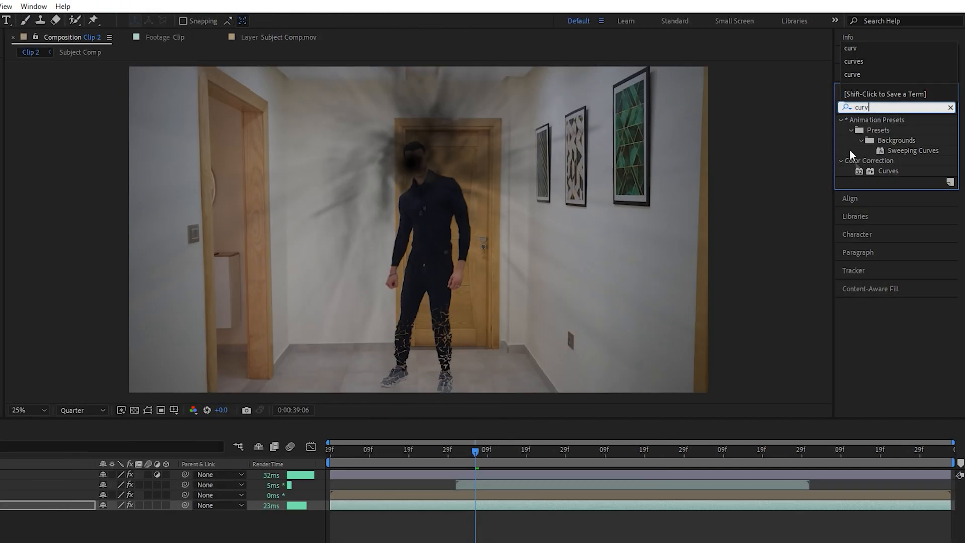
left_click_drag(888, 176, 106, 203)
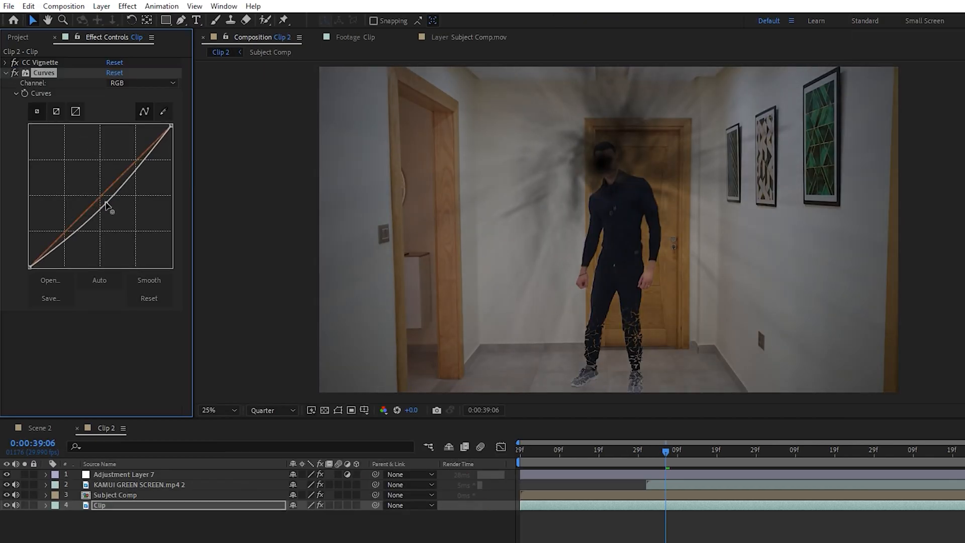
left_click(7, 74)
Duplicate the clean plate layer together with its vignette and curves.
left_click(141, 502)
key("ctrl+d")
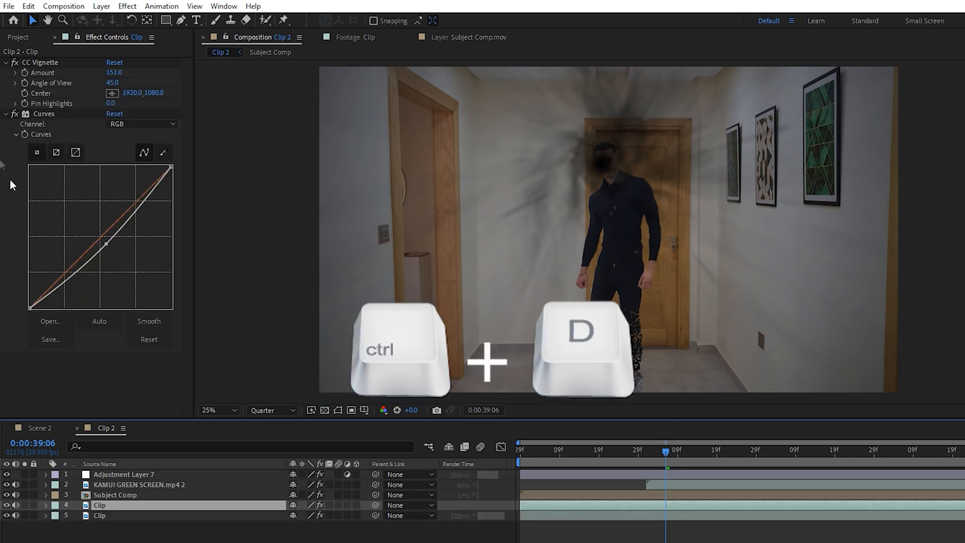
left_click(6, 63)
left_click(6, 73)
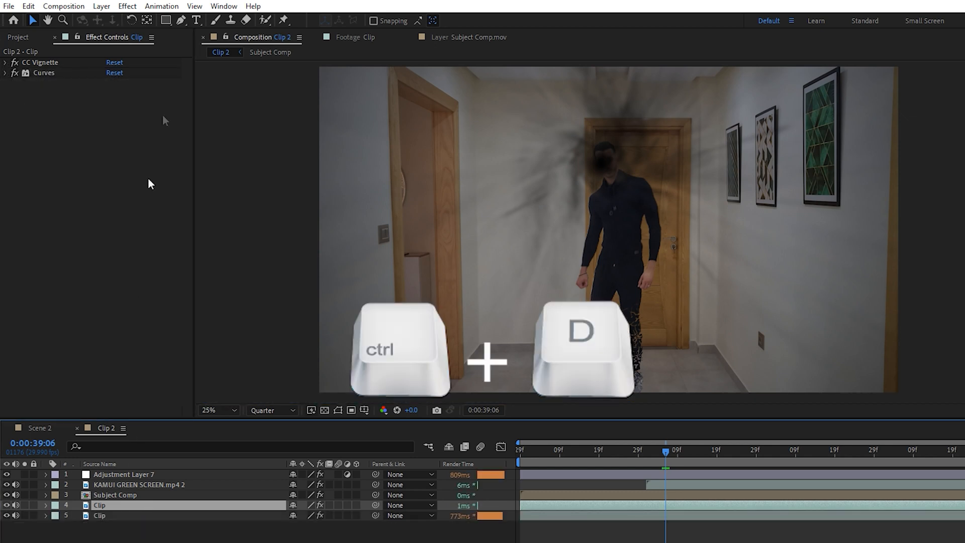
Apply Heat Distortion to the duplicated clean plate layer and keyframe its distortion amount at 0 at 0:00:39:05.
left_click(127, 6)
mouse_move(211, 355)
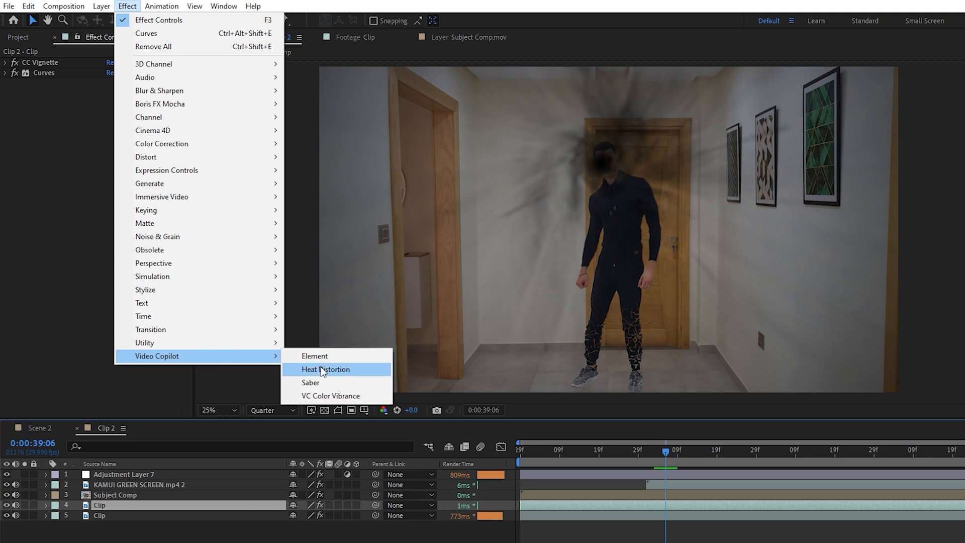
left_click(320, 366)
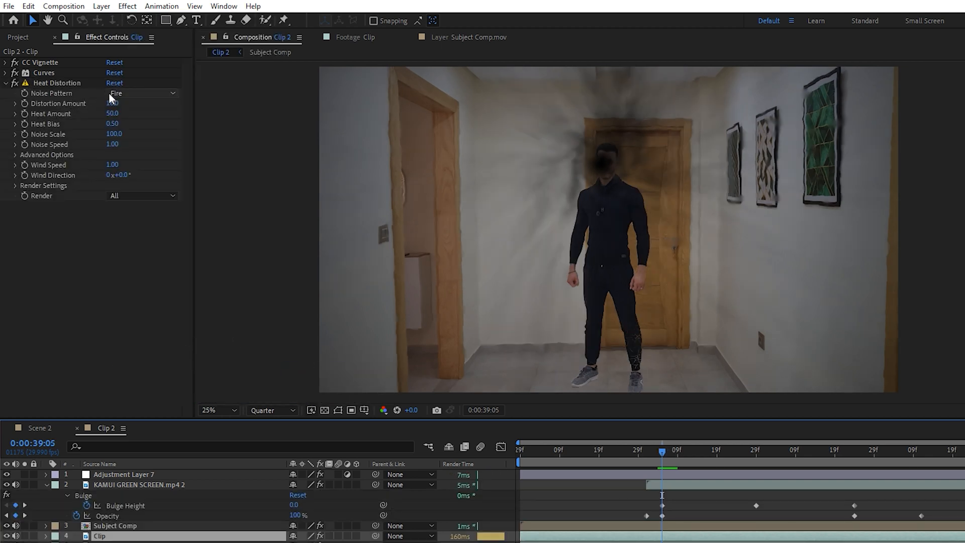
left_click(24, 103)
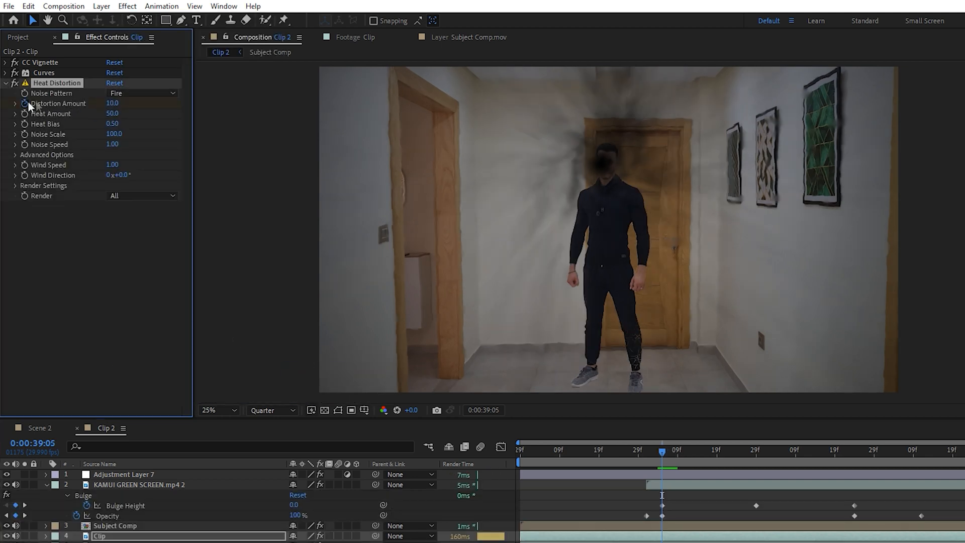
left_click(112, 103)
type("0")
key("Return")
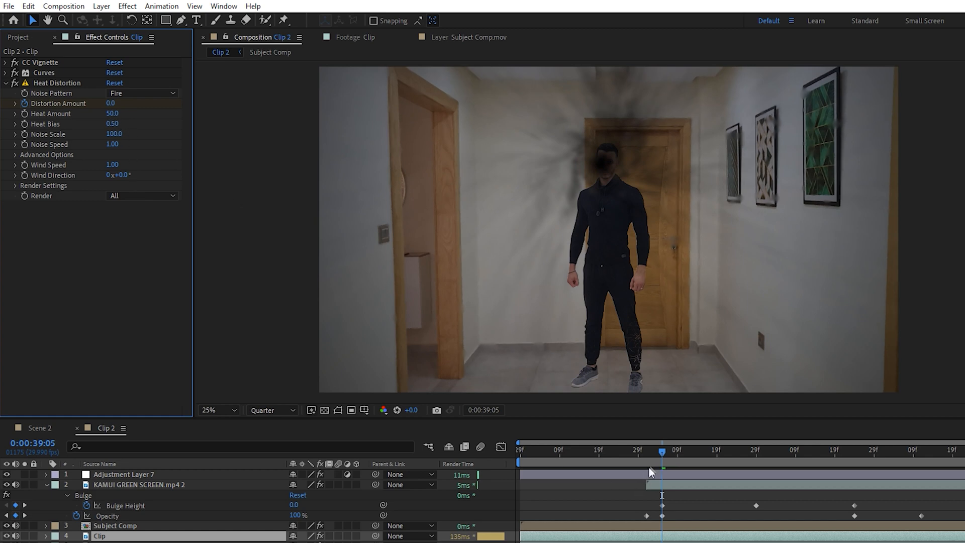
Keyframe the Heat Distortion's distortion amount at 30 at 0:00:39:29 and 0 at 0:00:40:24.
left_click_drag(665, 450, 756, 456)
left_click(112, 103)
type("30")
key("Return")
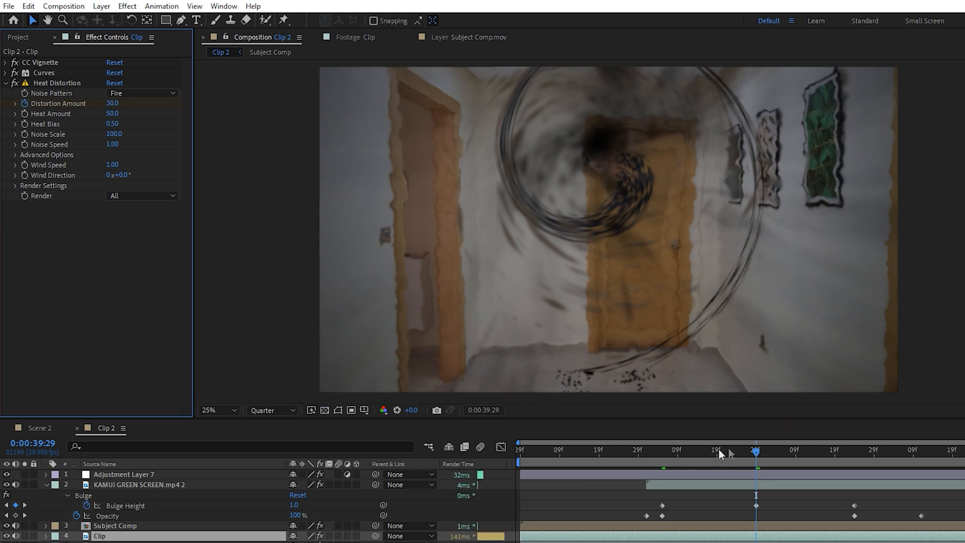
left_click_drag(760, 450, 852, 454)
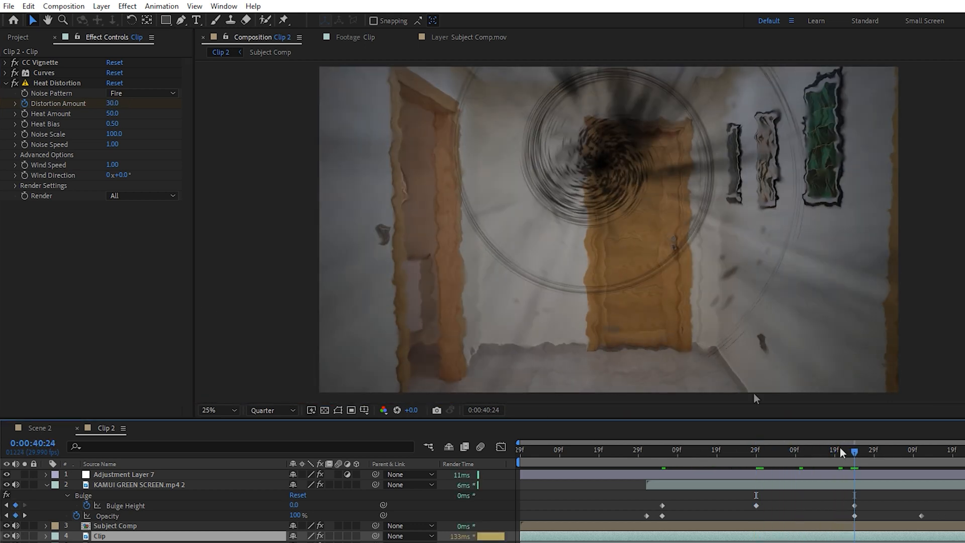
left_click(111, 103)
type("0")
key("Return")
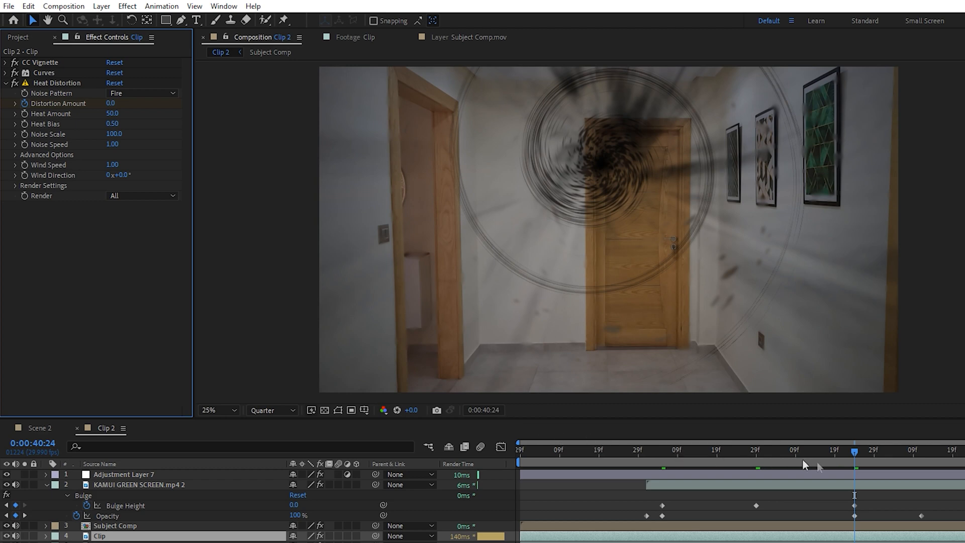
Draw an elliptical mask on the upper clean plate layer and reshape it to surround the vortex, the middle doorway and the nearby wall frames.
key("j")
left_click_drag(166, 20, 206, 46)
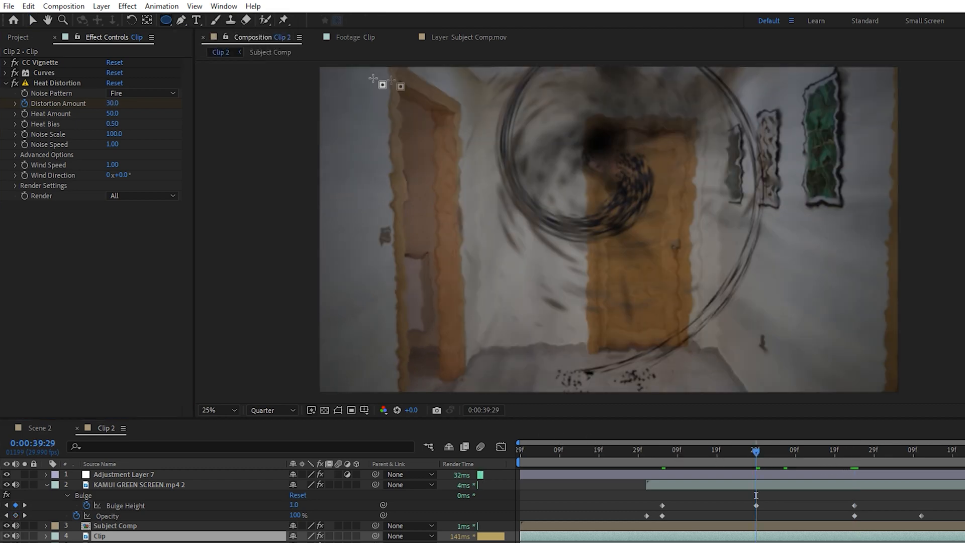
key("comma")
left_click_drag(531, 140, 612, 235)
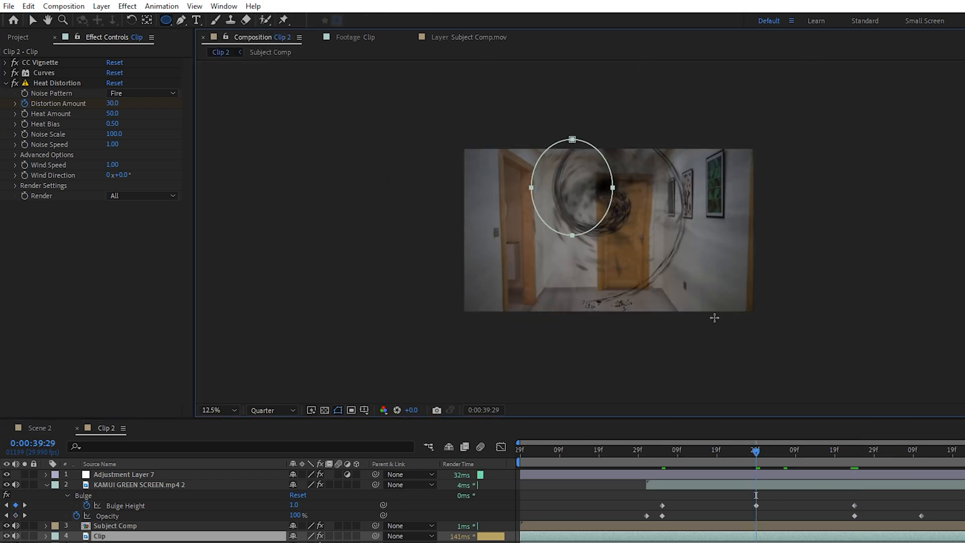
left_click_drag(714, 318, 738, 340)
key("v")
left_click_drag(635, 342, 611, 324)
left_click(534, 231)
left_click_drag(506, 221, 496, 221)
left_click(542, 227)
left_click_drag(713, 222, 723, 222)
left_click(618, 197)
left_click_drag(610, 321, 610, 327)
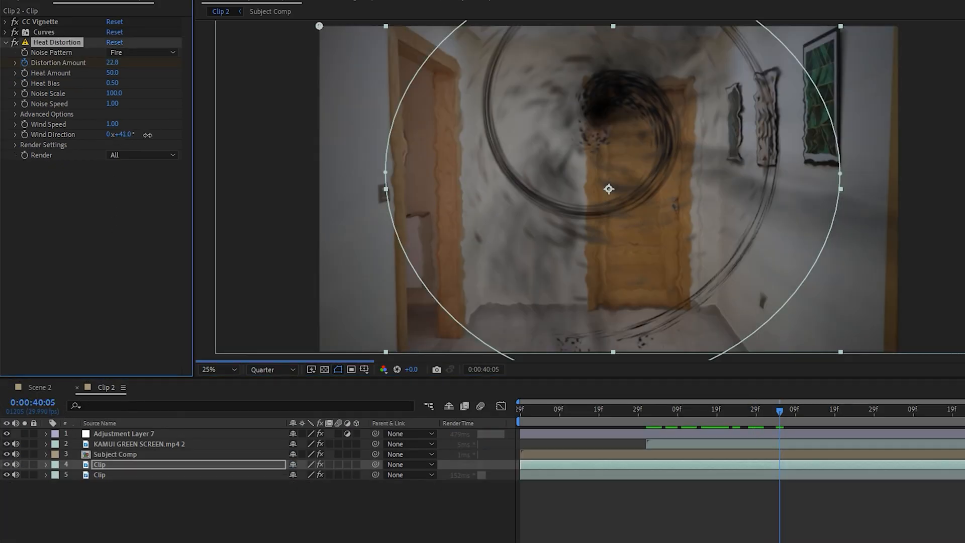
Set the Heat Distortion's wind direction to 43° and its wind speed to 2.
left_click_drag(148, 135, 149, 135)
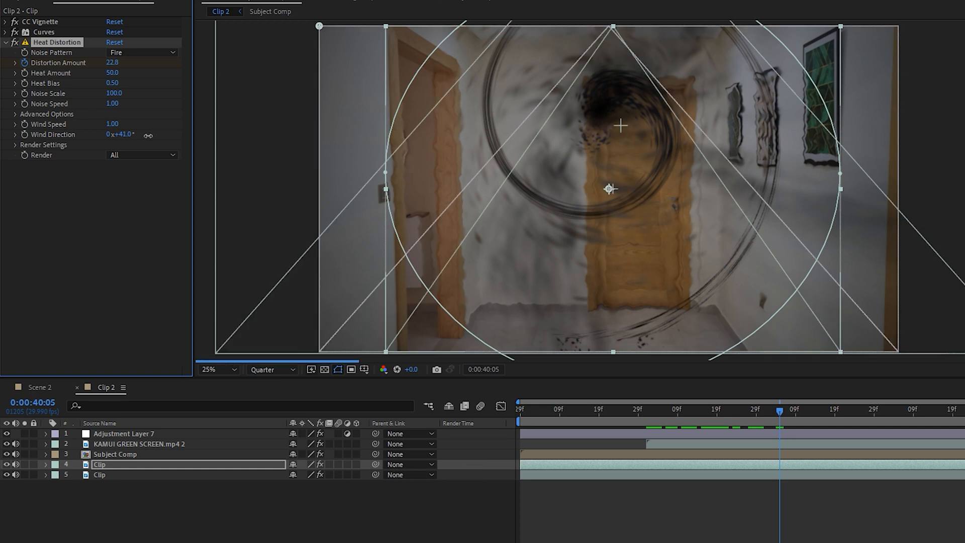
left_click(123, 123)
type("2")
left_click(121, 201)
Raise the distortion amount keyframe at 0:00:39:29 to 50 on the masked clean plate layer.
key("u")
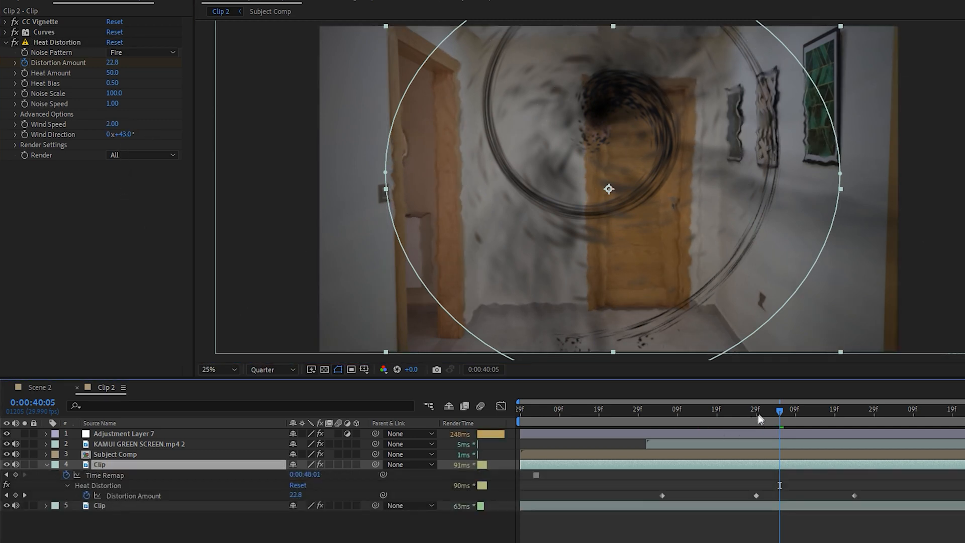
left_click(755, 414)
left_click(113, 63)
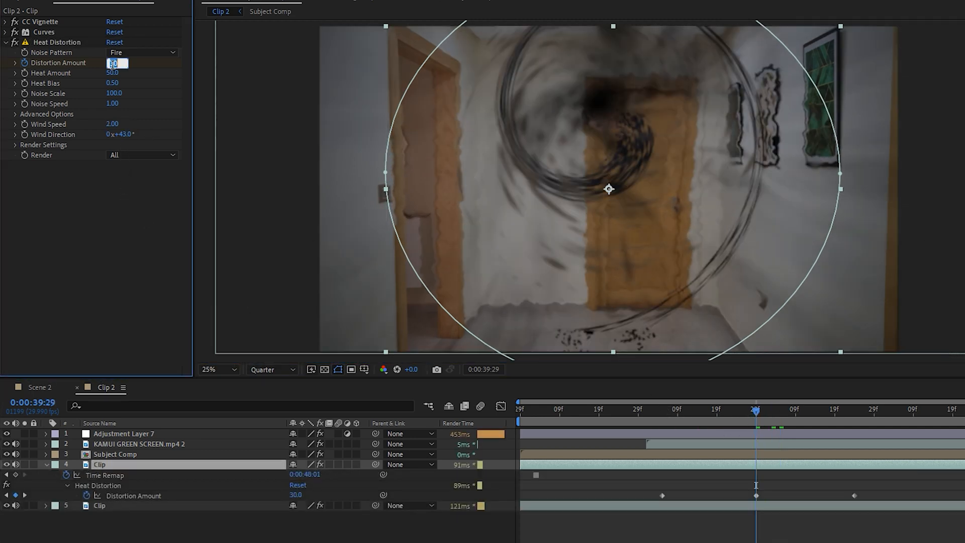
type("50")
key("Return")
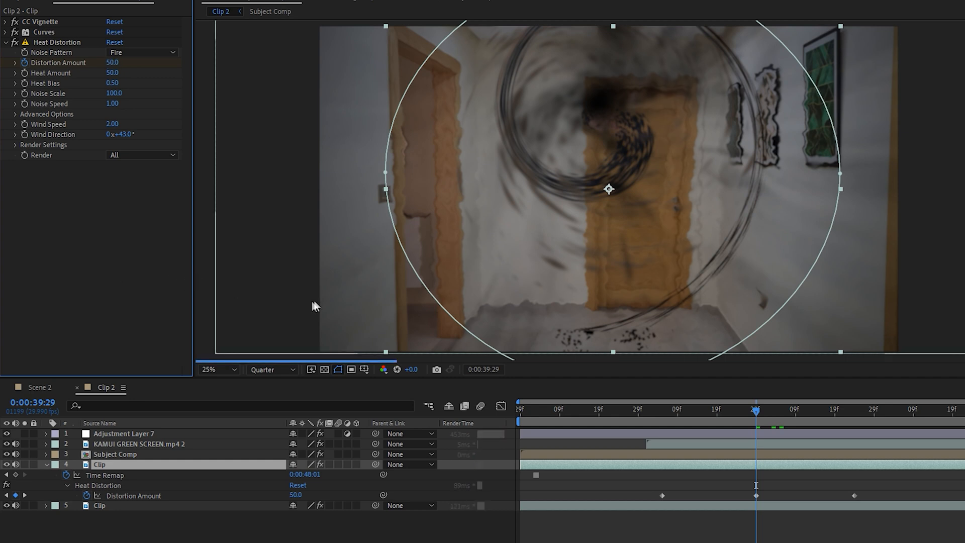
Keyframe the Heat Distortion's heat amount at 50 at 0:00:39:29 and 0 at both 0:00:39:05 and 0:00:40:24, and preview it.
left_click(24, 74)
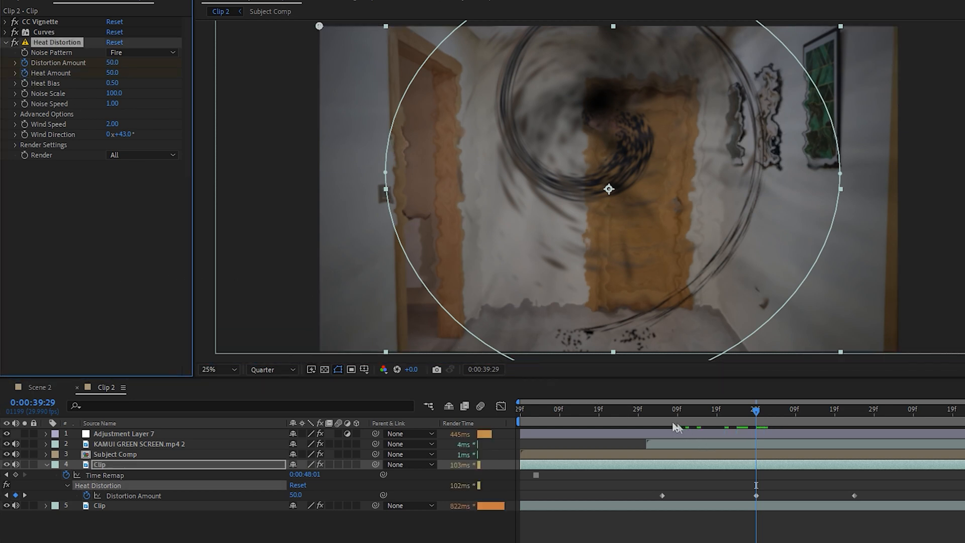
left_click(659, 418)
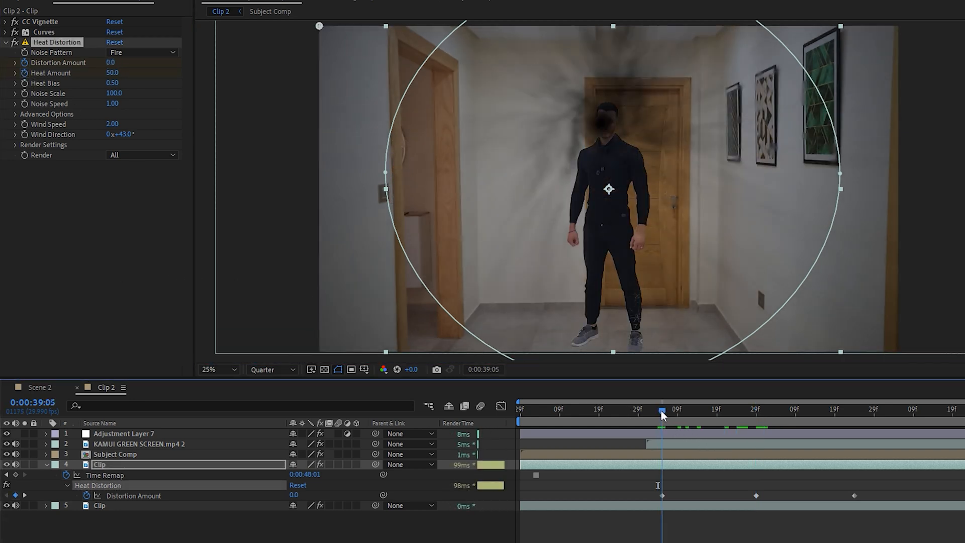
left_click(111, 73)
type("0")
key("Return")
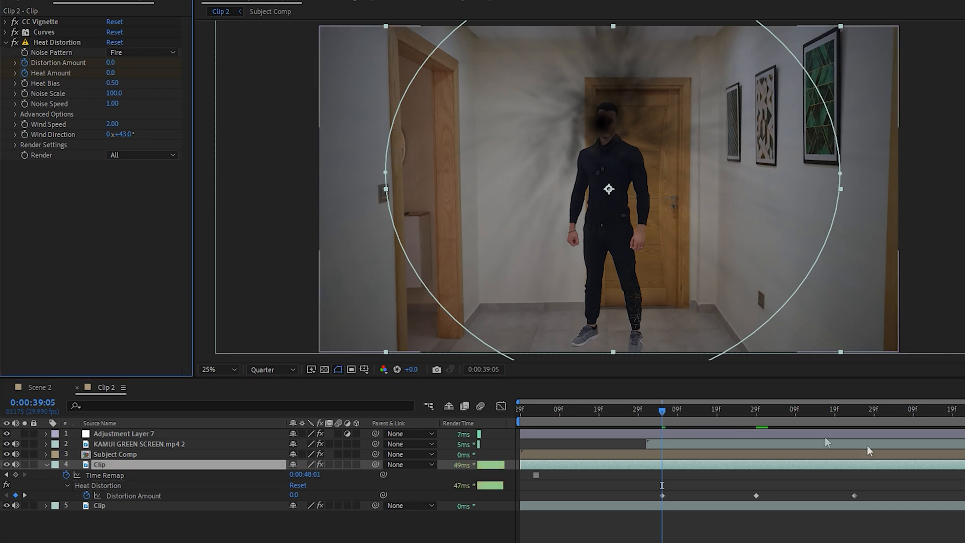
left_click_drag(864, 407, 854, 410)
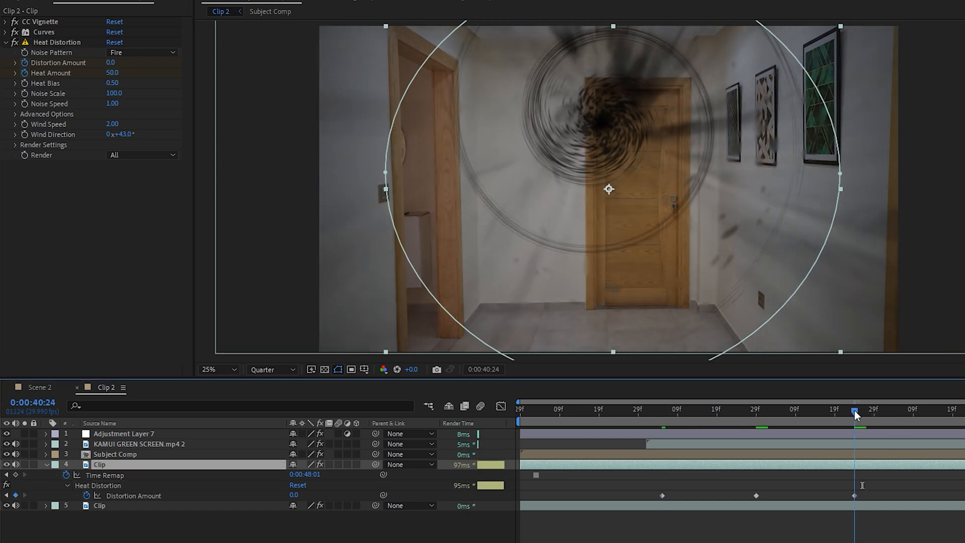
left_click(112, 72)
type("0")
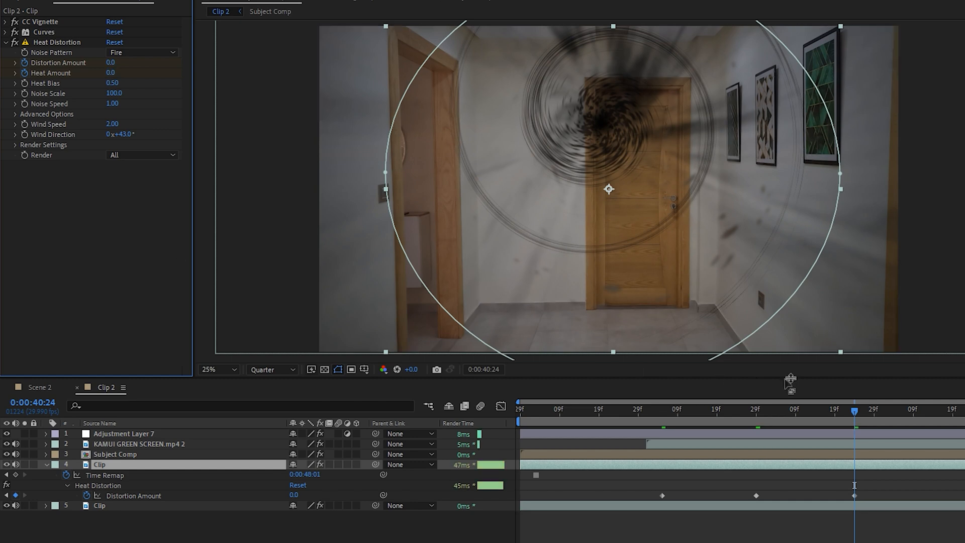
left_click(858, 409)
key("space")
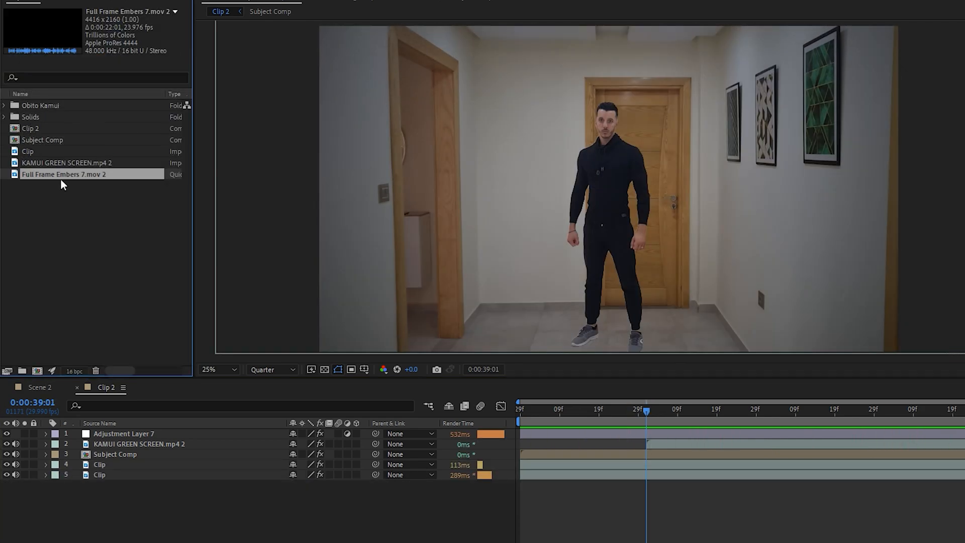
Add the Full Frame Embers 7.mov 2 footage above all layers and set its blending mode to Screen.
left_click(76, 198)
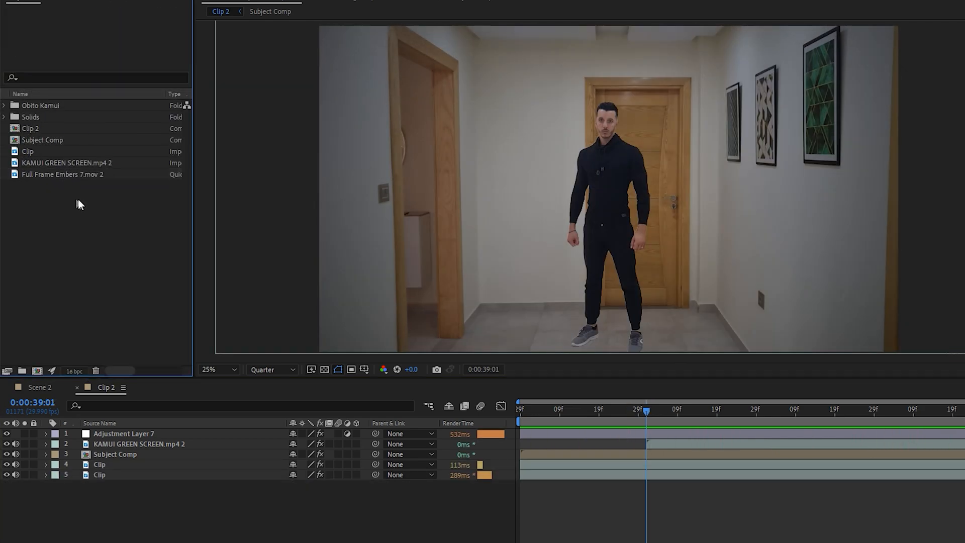
left_click_drag(62, 172, 150, 431)
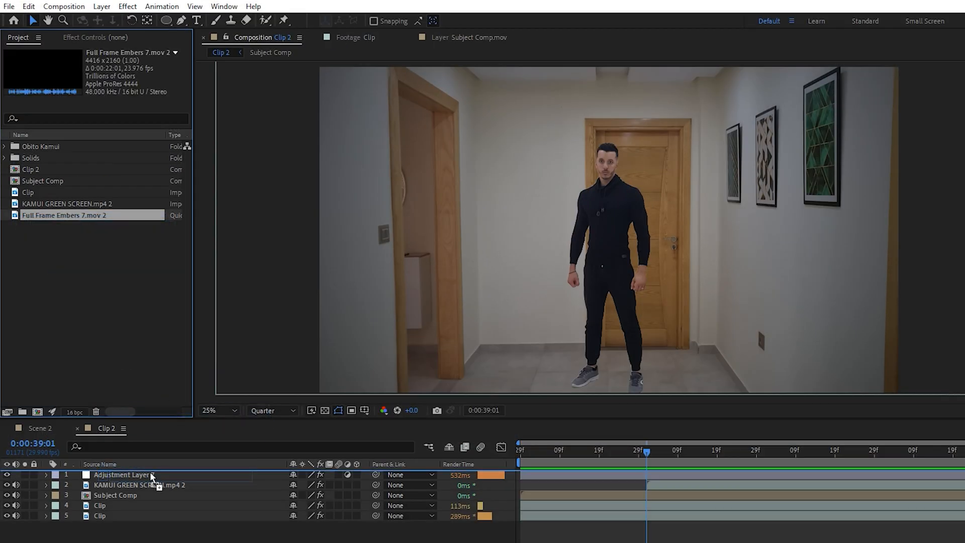
left_click_drag(149, 430, 151, 431)
left_click(321, 474)
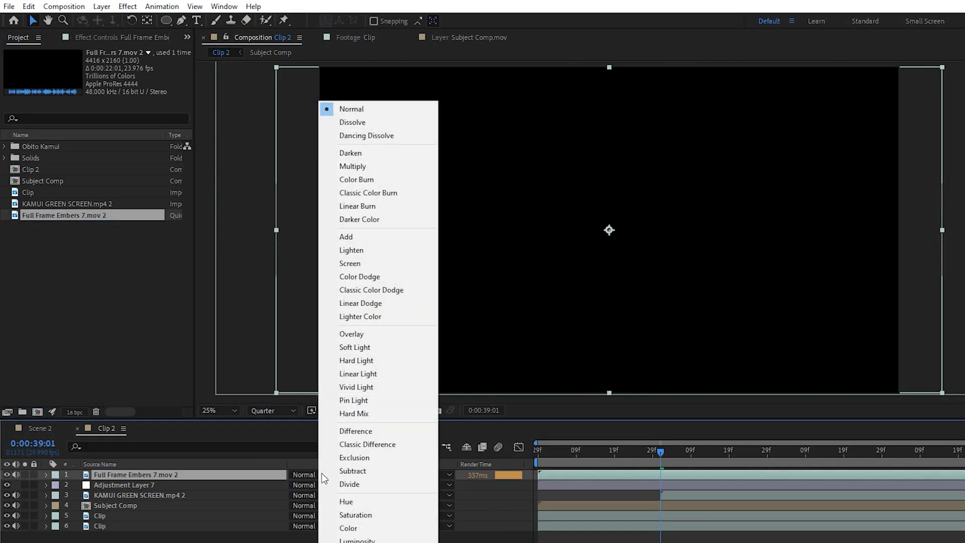
left_click(363, 263)
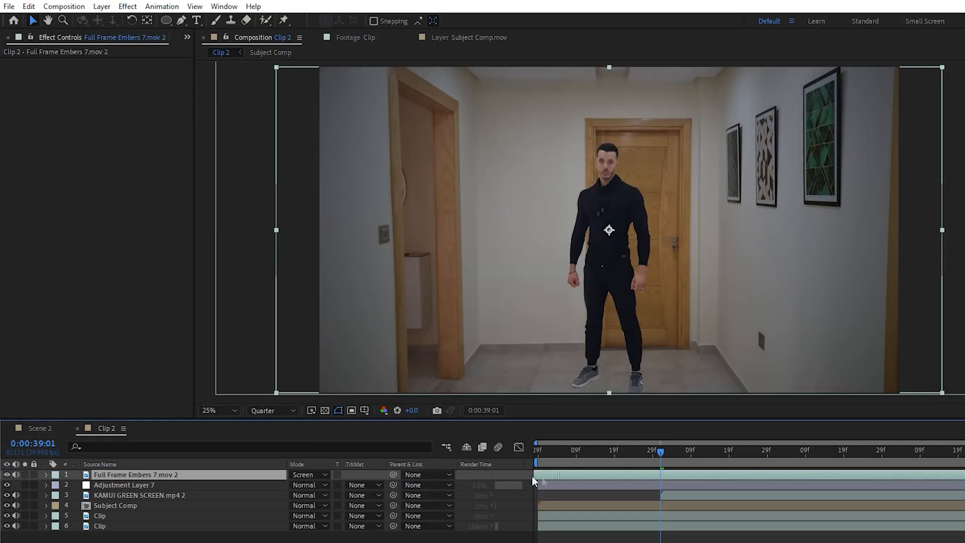
Scale the embers layer to 156% and preview the composite.
key("s")
left_click_drag(308, 484, 342, 484)
key("space")
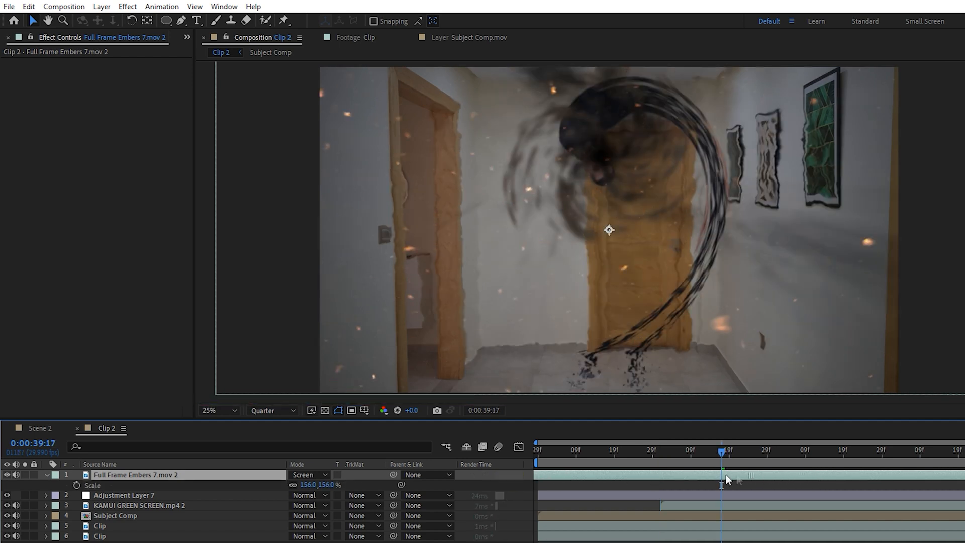
Copy the keyframed Twirl effect from the Subject Comp layer onto the embers layer at 0:00:39:01.
left_click(675, 516)
left_click(43, 74)
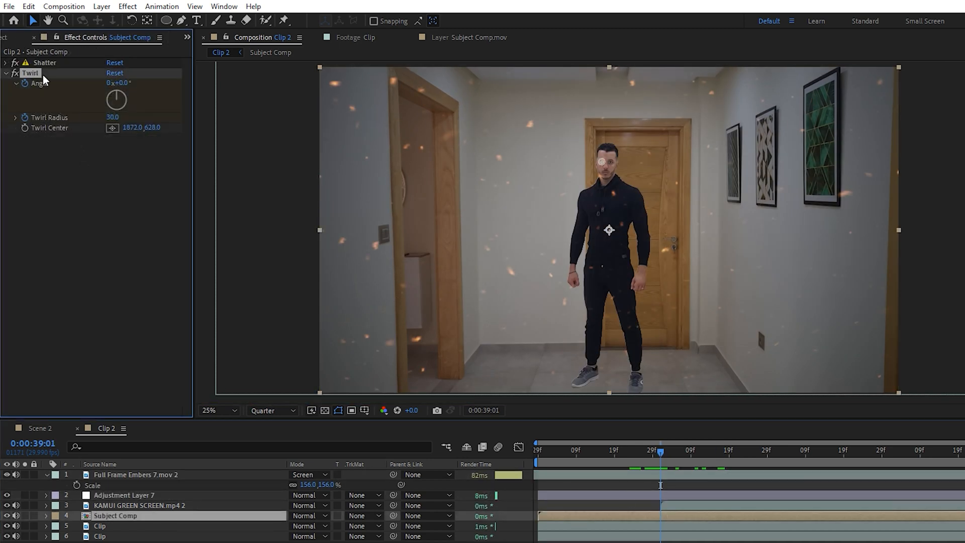
left_click(152, 474)
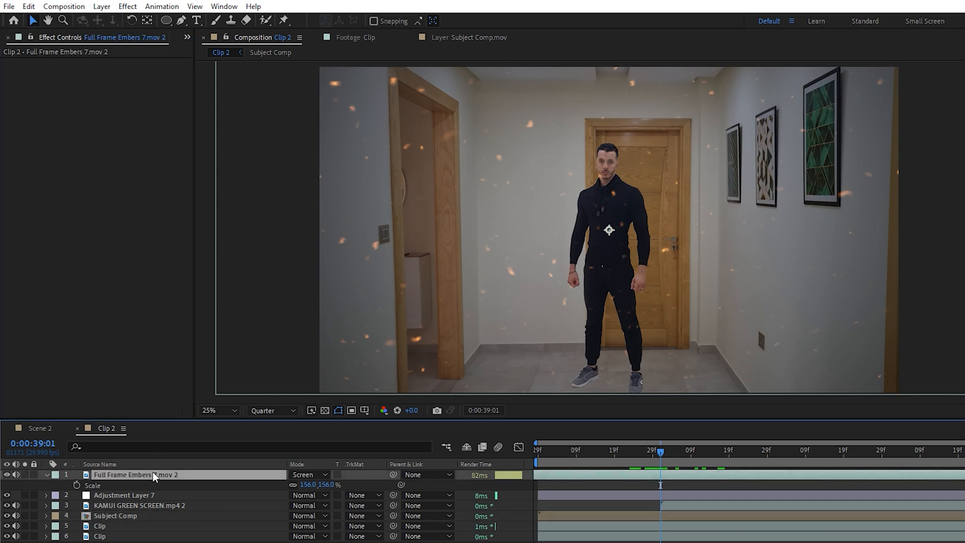
key("ctrl+v")
Place the embers layer's Twirl center on the vortex center over the man's head and check the swirl at other frames.
mouse_move(686, 455)
left_mouse_down()
mouse_move(725, 456)
mouse_move(690, 455)
left_mouse_up()
left_click(112, 117)
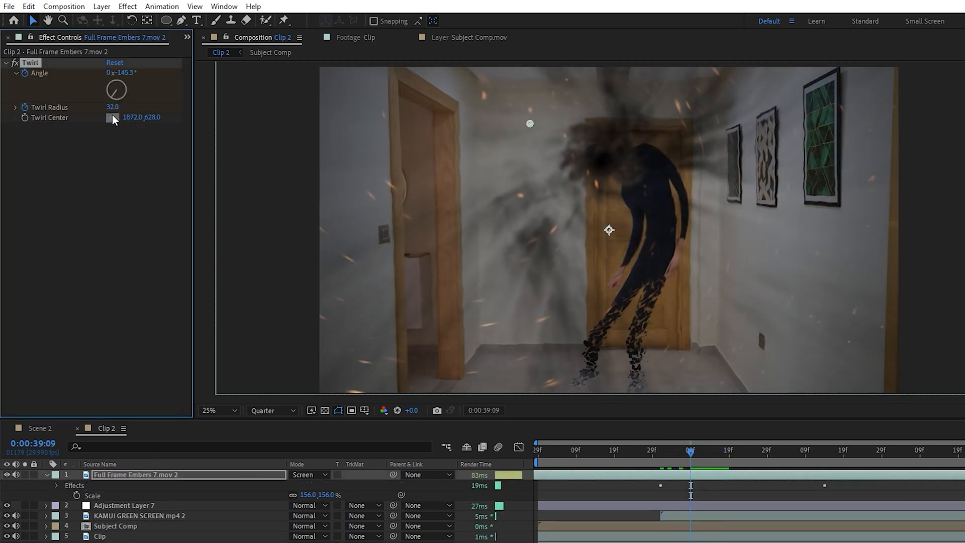
left_click(595, 167)
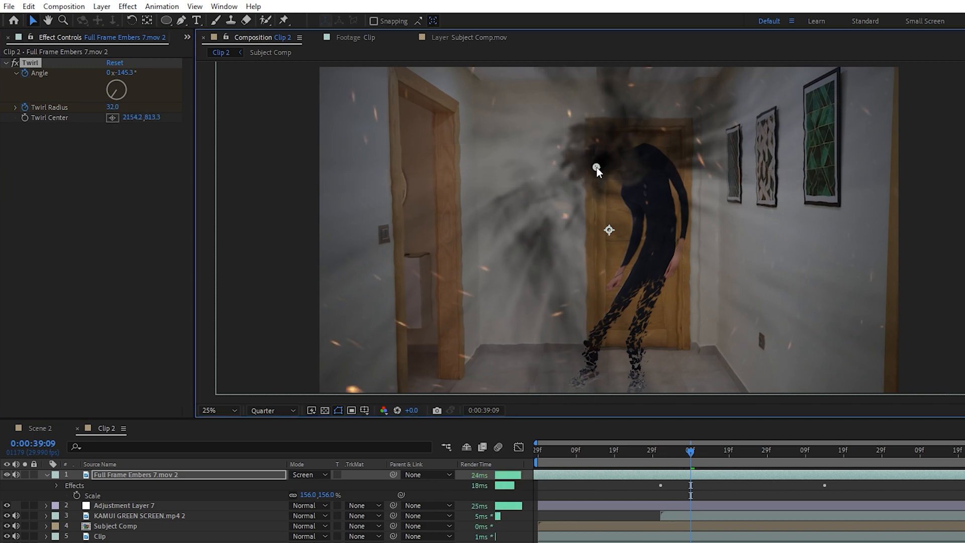
left_click_drag(722, 454, 766, 454)
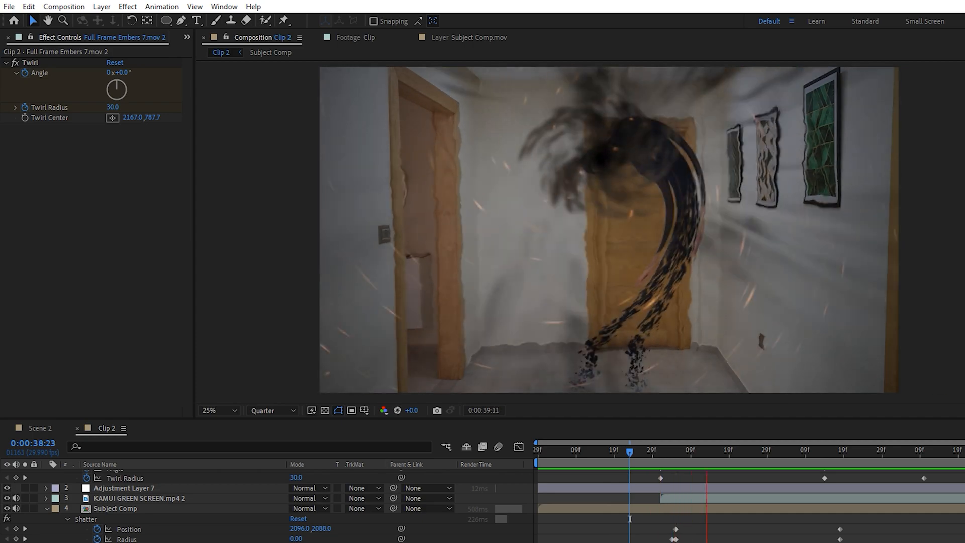